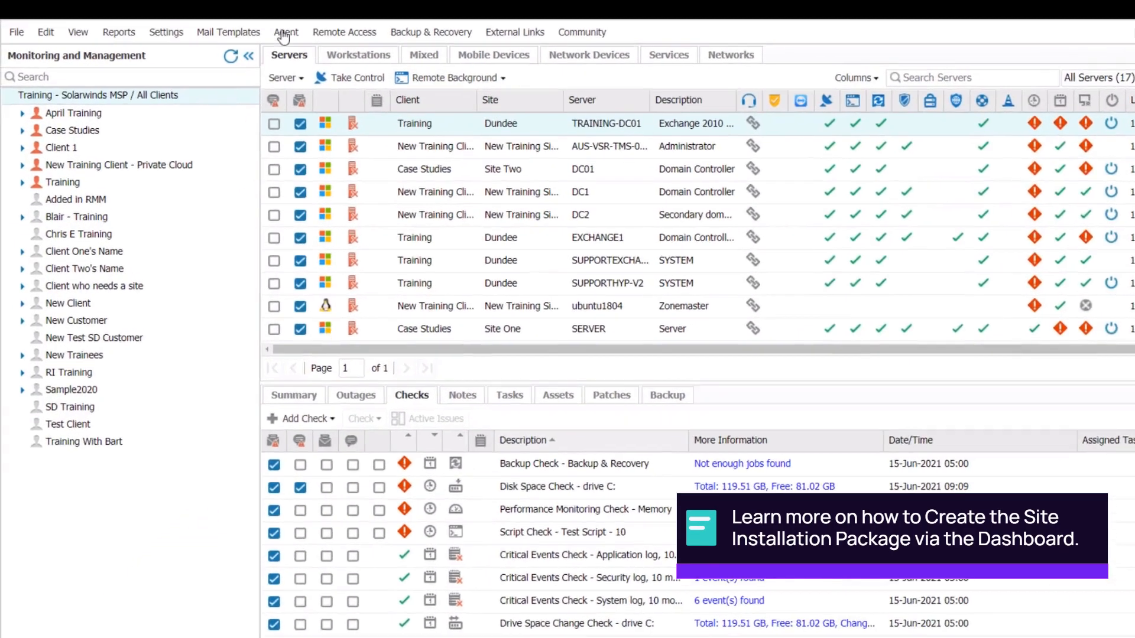
Start the site installation package download for the agent and continue to the client and site details.
left_click(249, 25)
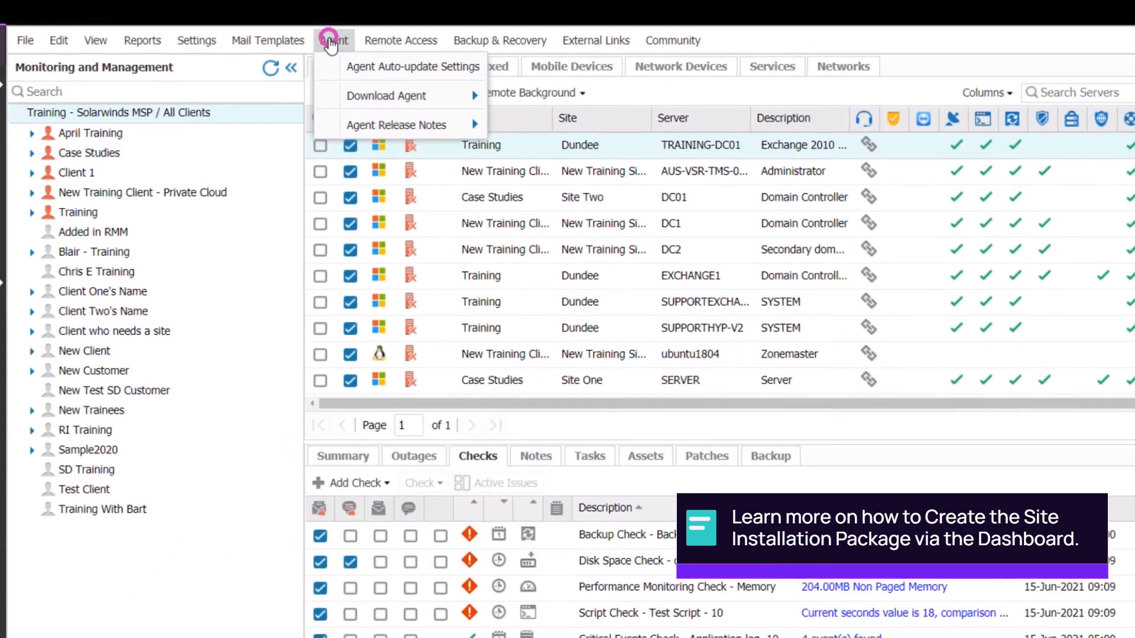
left_click(348, 95)
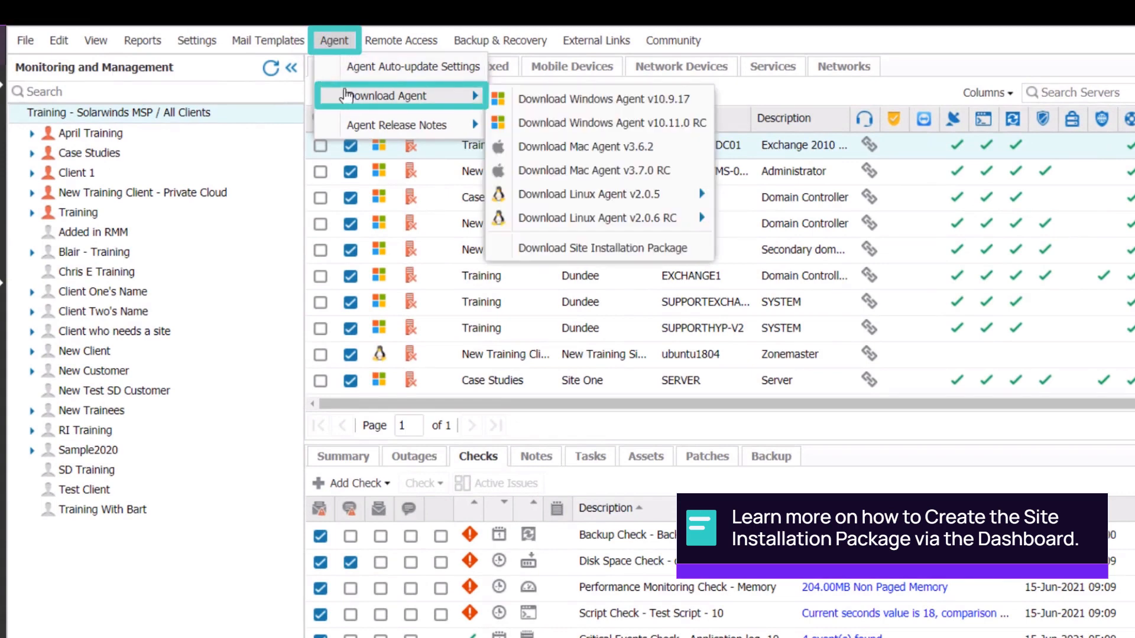
left_click(559, 248)
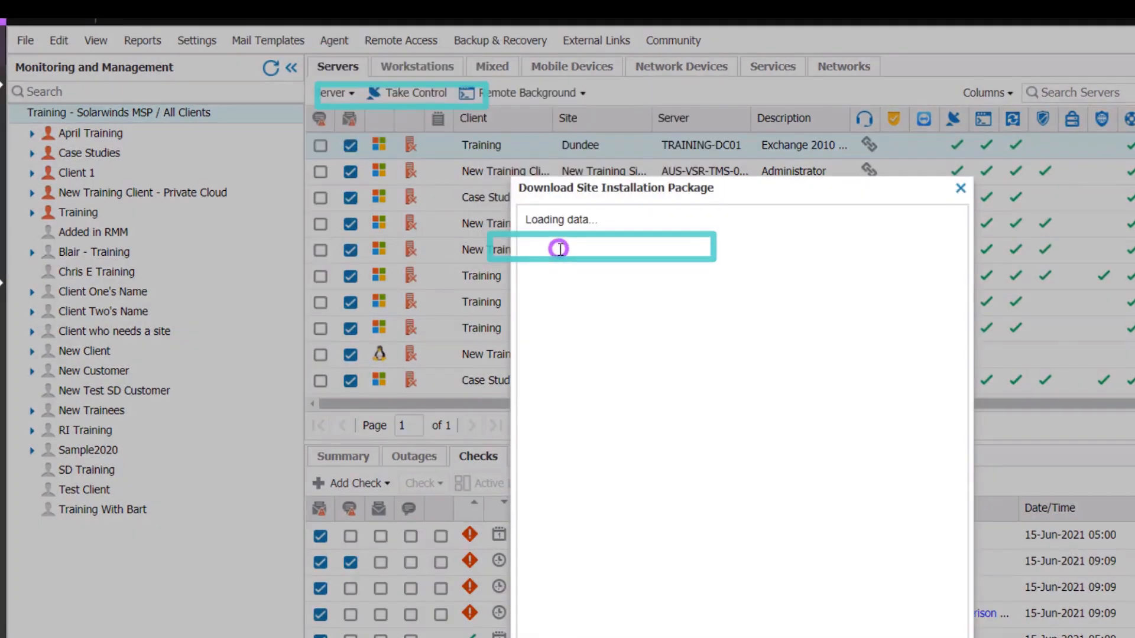
left_click(749, 550)
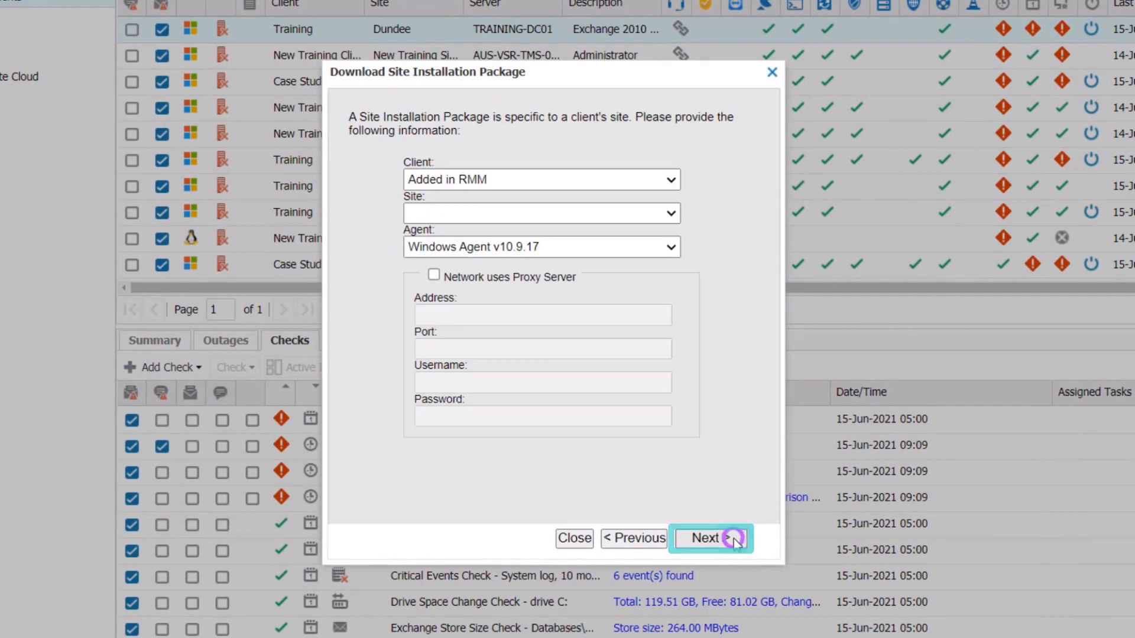
Choose New Client and New Site for the Windows Agent v10.9.17 package, and download the Group Policy installer.
left_click(651, 179)
left_click(664, 335)
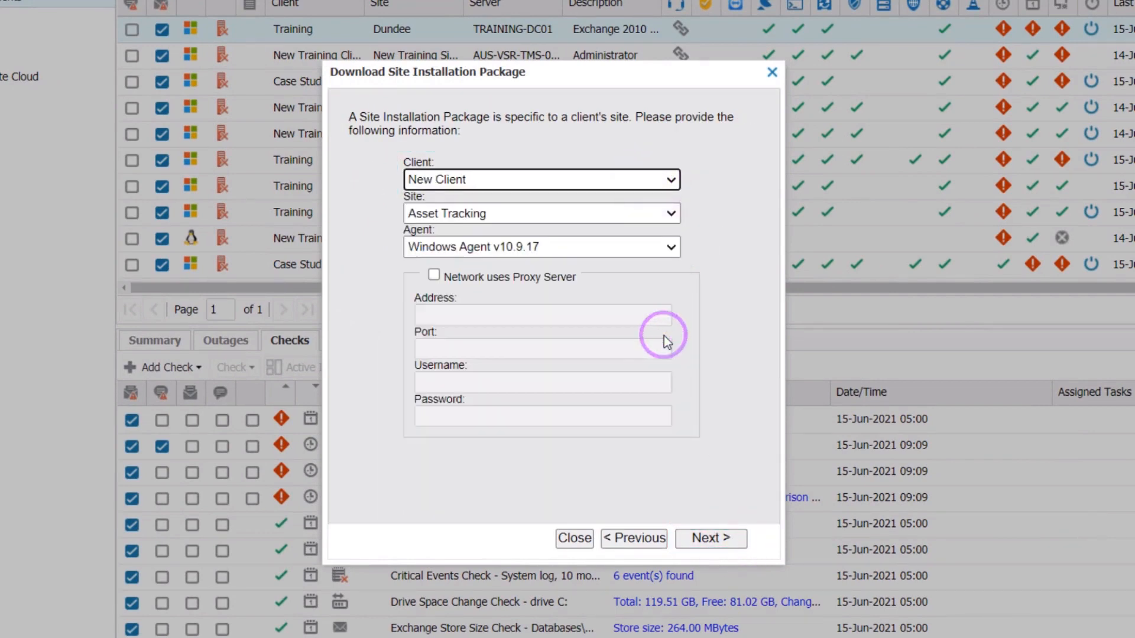
left_click(671, 214)
left_click(668, 250)
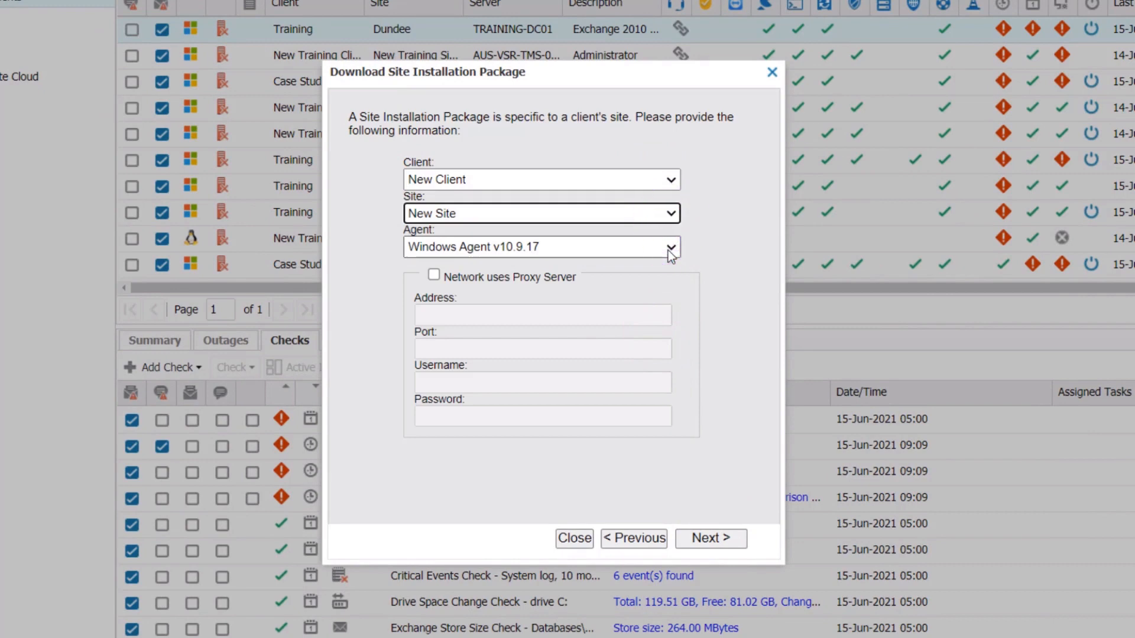
left_click(740, 538)
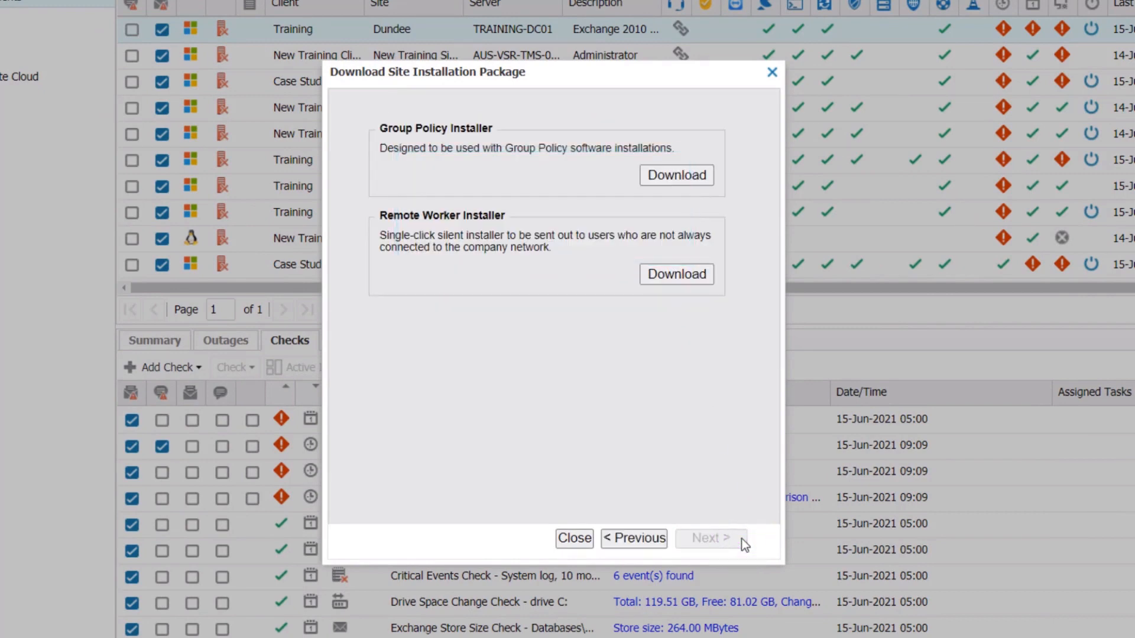
left_click(707, 183)
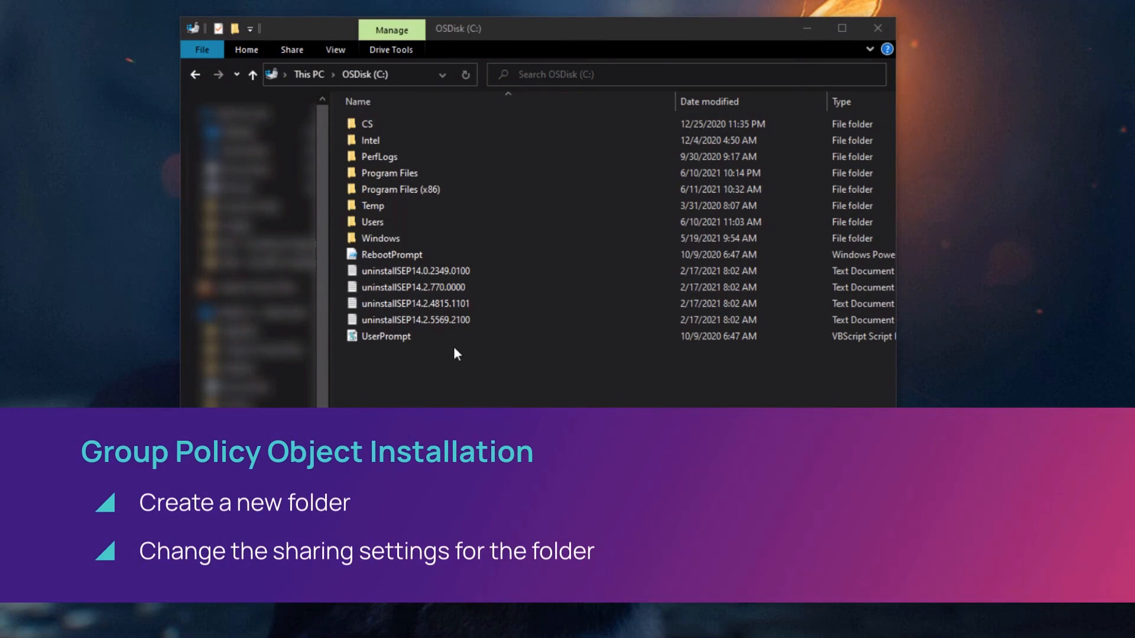
In File Explorer, create a folder named SoftwareDistributionPoint on the C: drive.
right_click(454, 348)
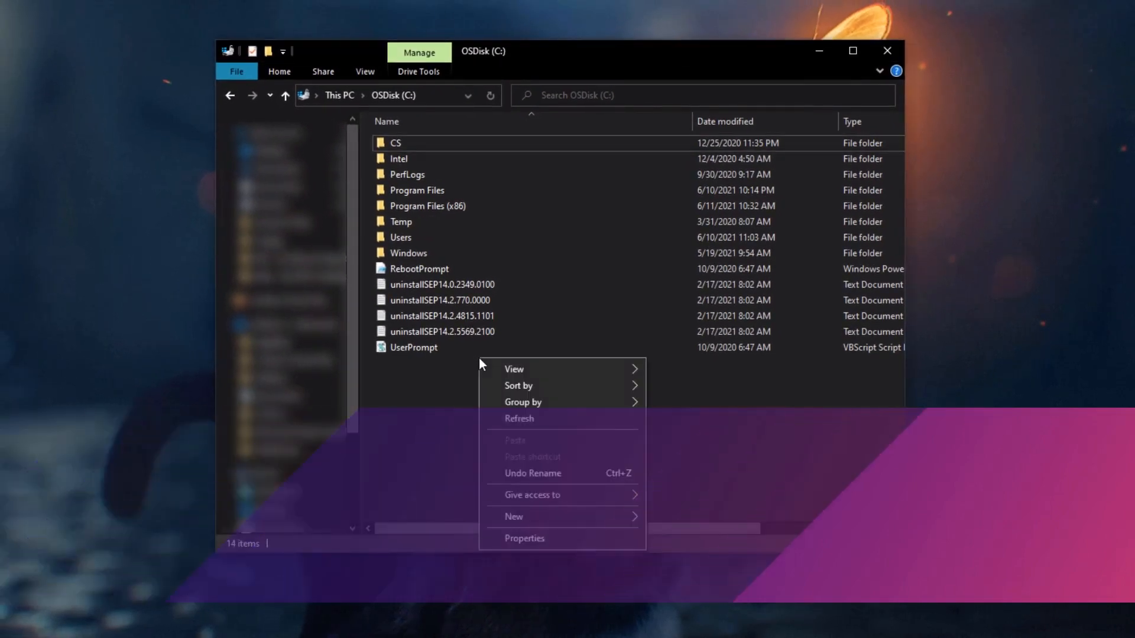
mouse_move(591, 517)
left_click(669, 520)
type("Softwa")
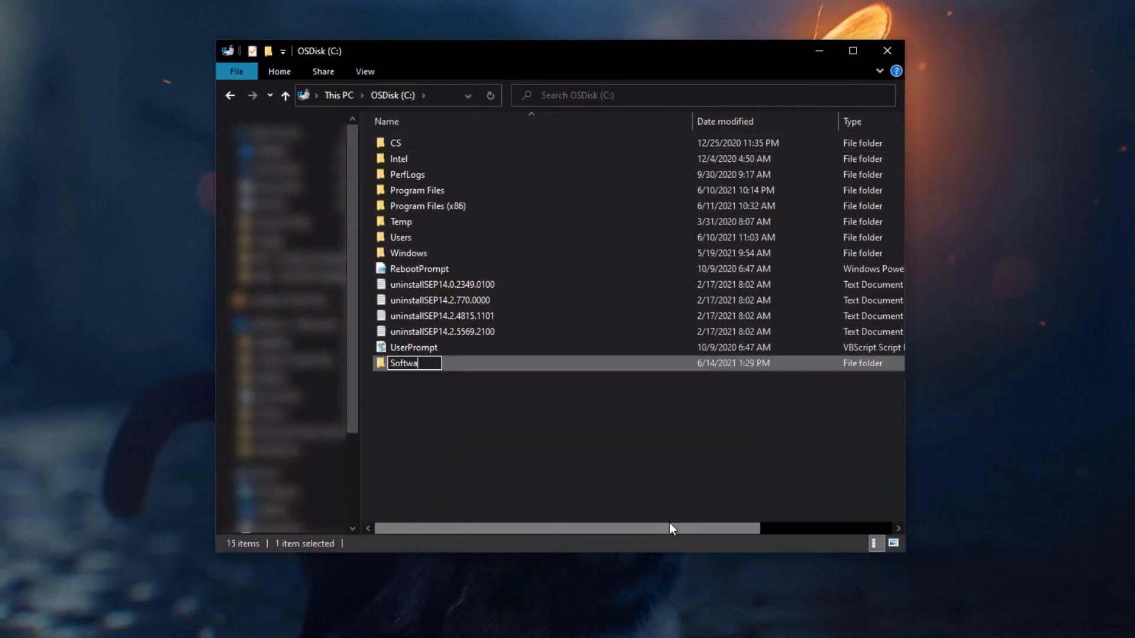
type("reDistribution")
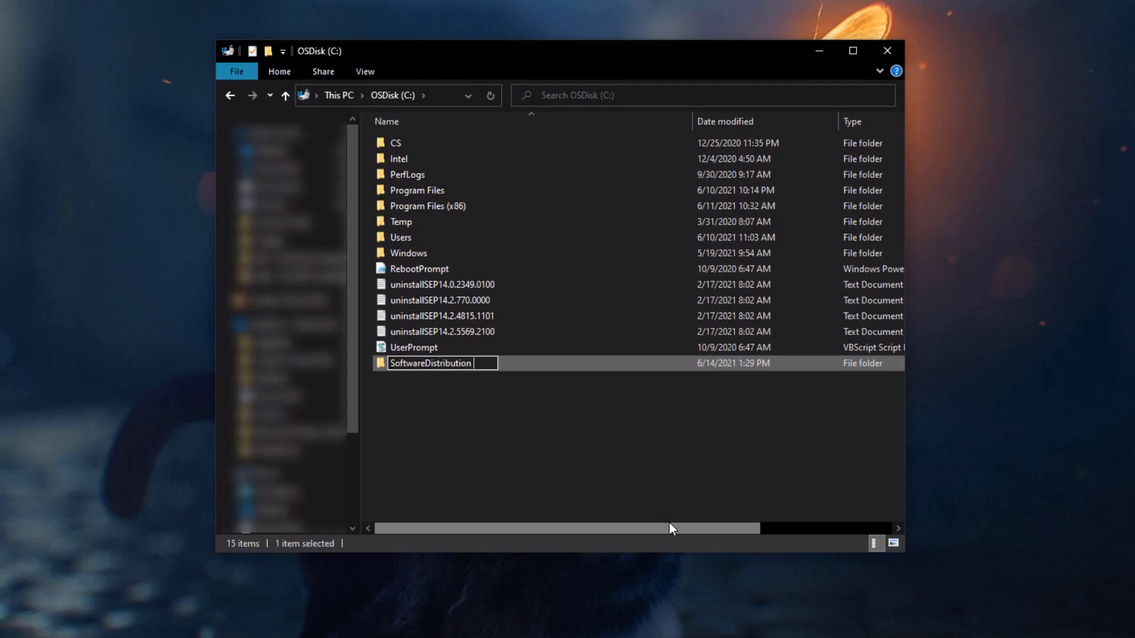
type("Point")
key("Return")
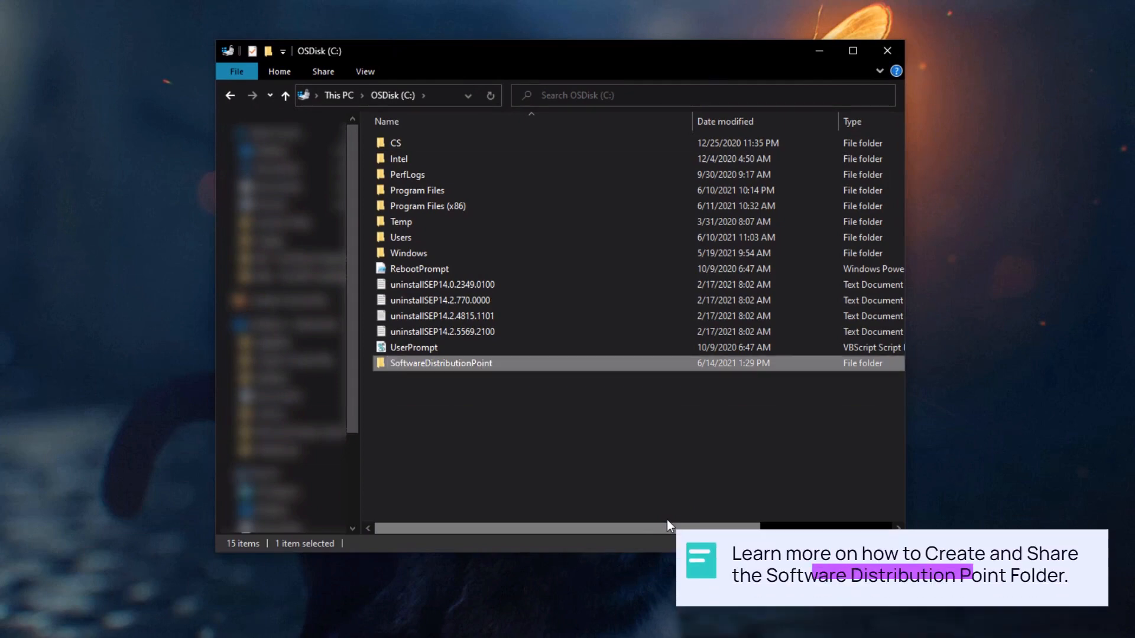
Share the SoftwareDistributionPoint folder on the network with Everyone at the Read permission level, and close its properties.
right_click(568, 363)
left_click(614, 615)
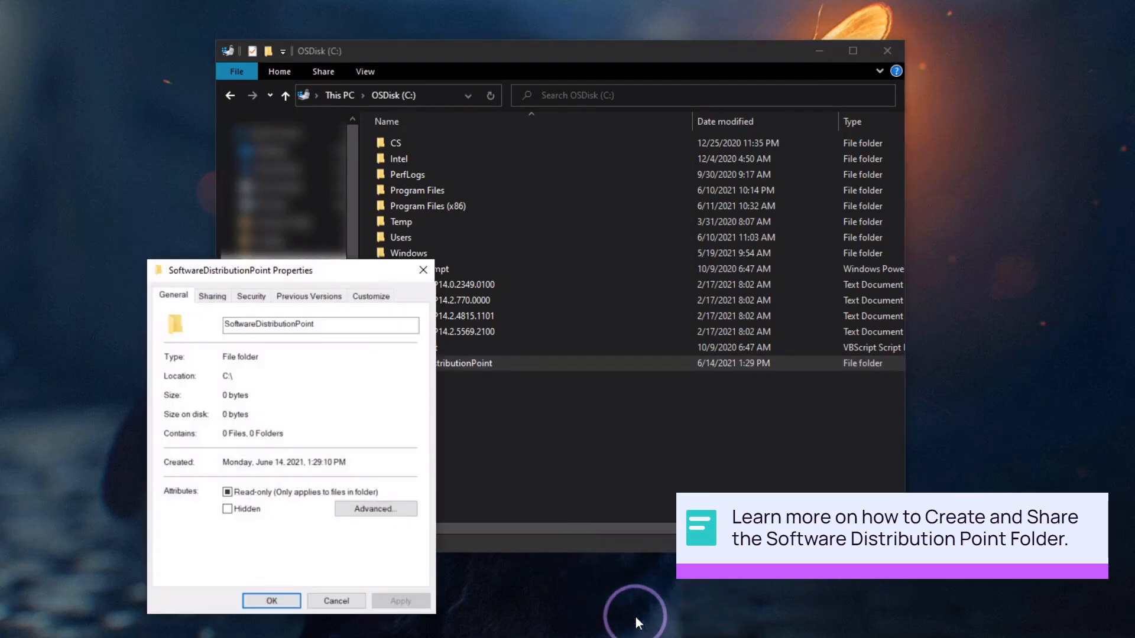
left_click(212, 295)
left_click(219, 396)
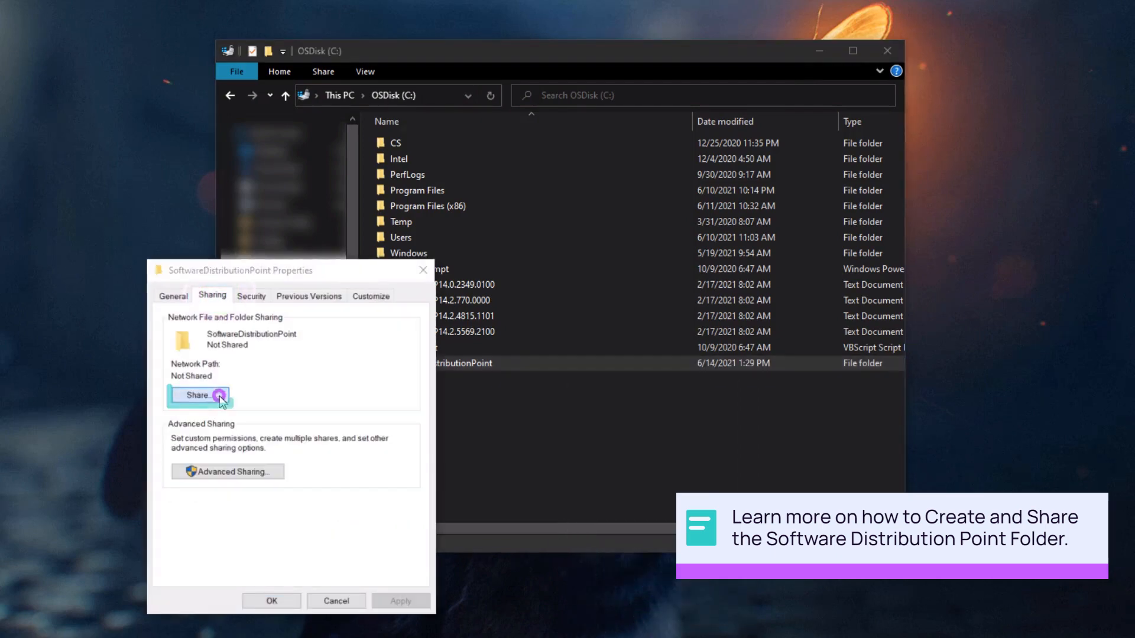
type("everyo")
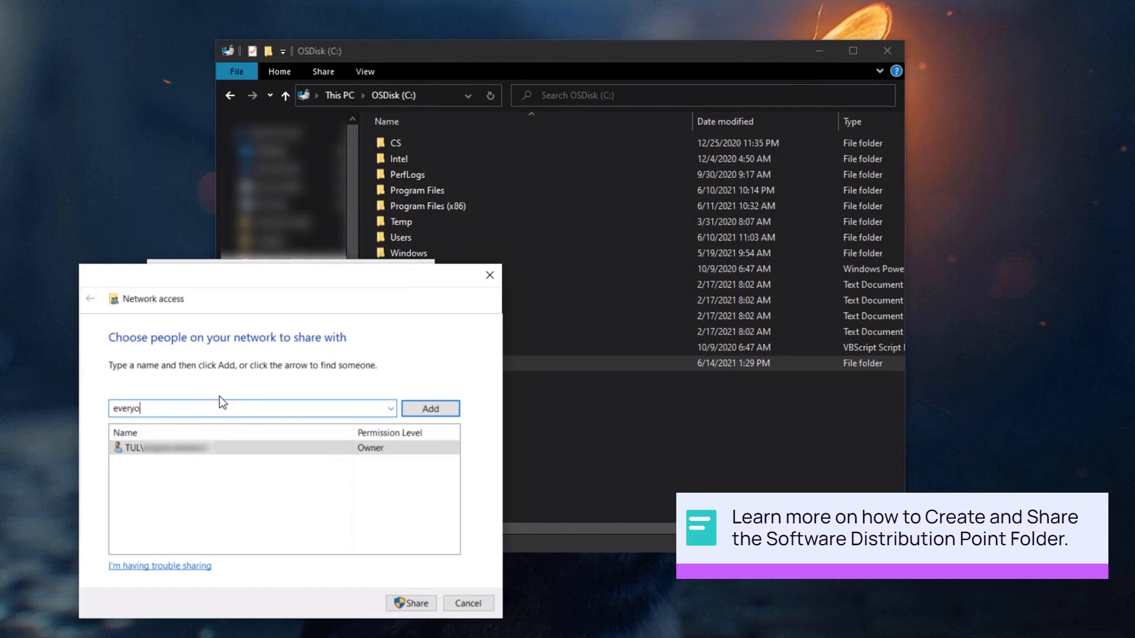
type("ne")
left_click(426, 408)
left_click(387, 448)
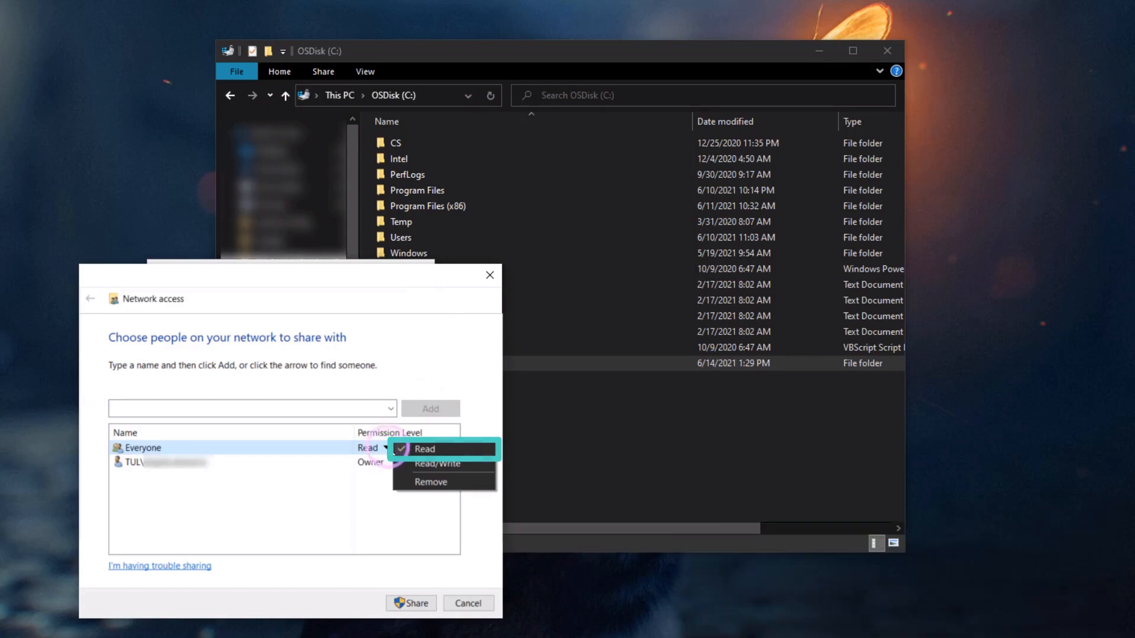
left_click(407, 603)
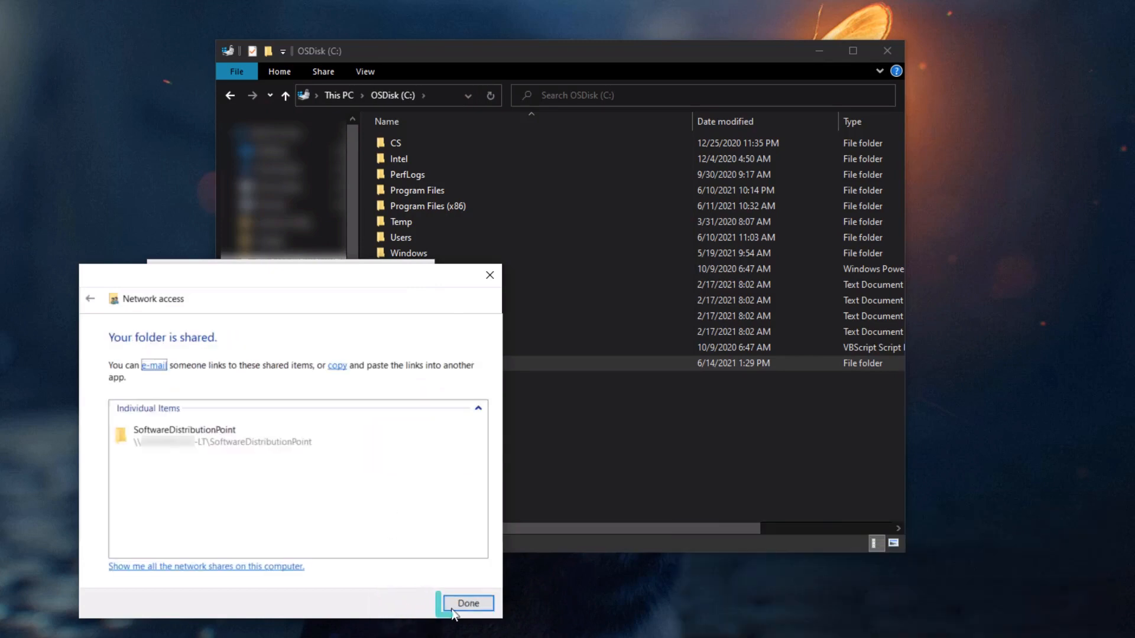
left_click(467, 603)
left_click(286, 599)
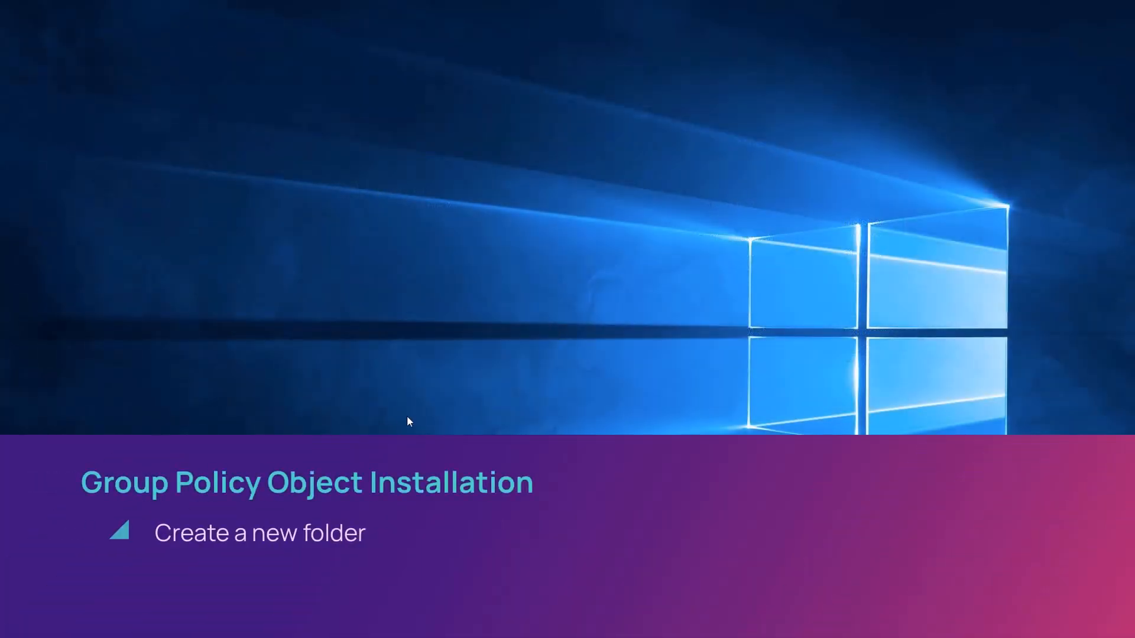
On the Windows server, launch the Group Policy Management console by running gpmc.msc.
key("super")
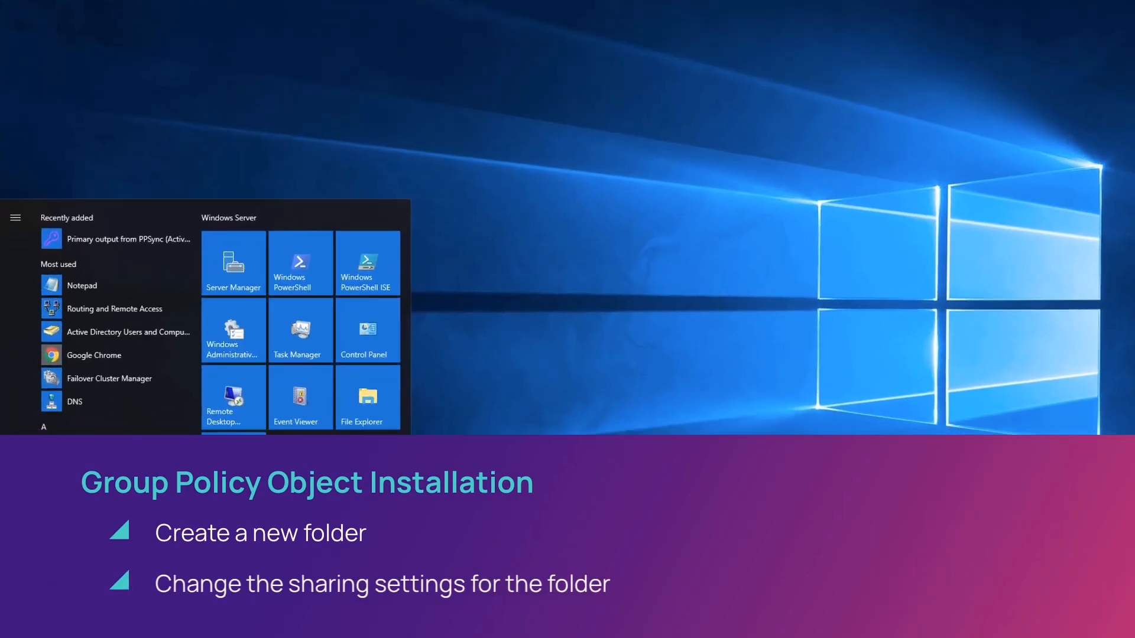
type("run")
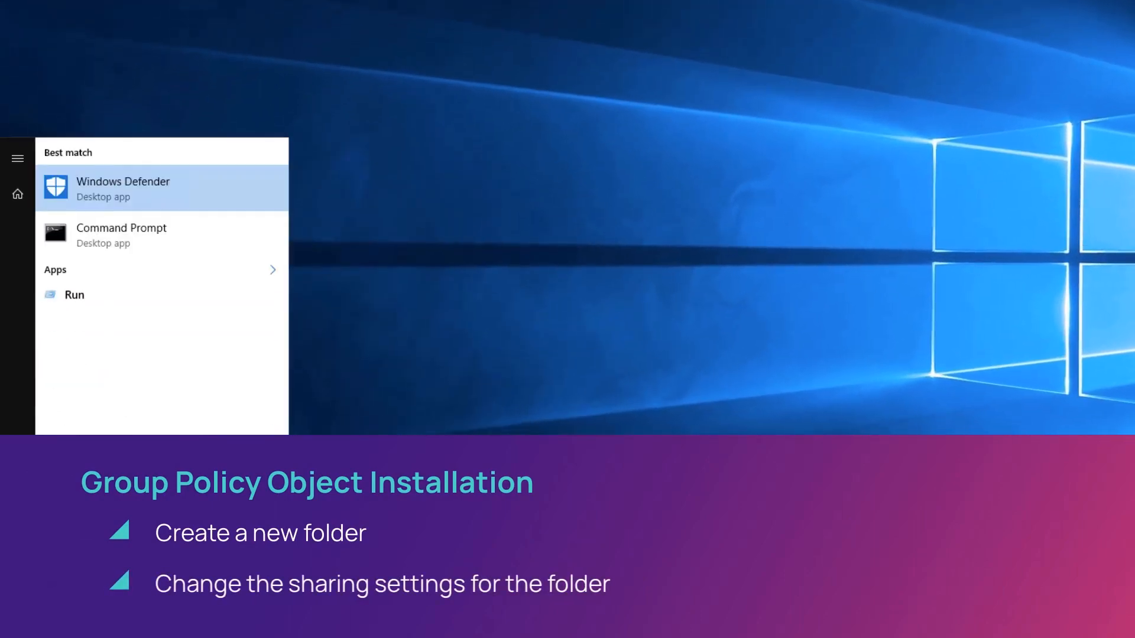
left_click(72, 296)
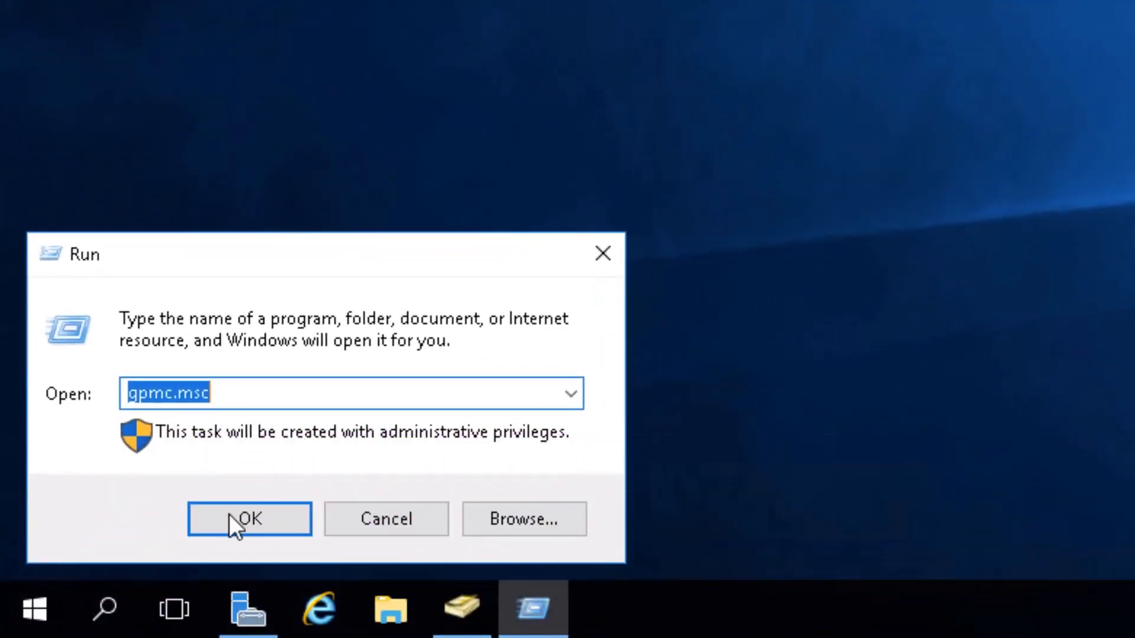
left_click(230, 515)
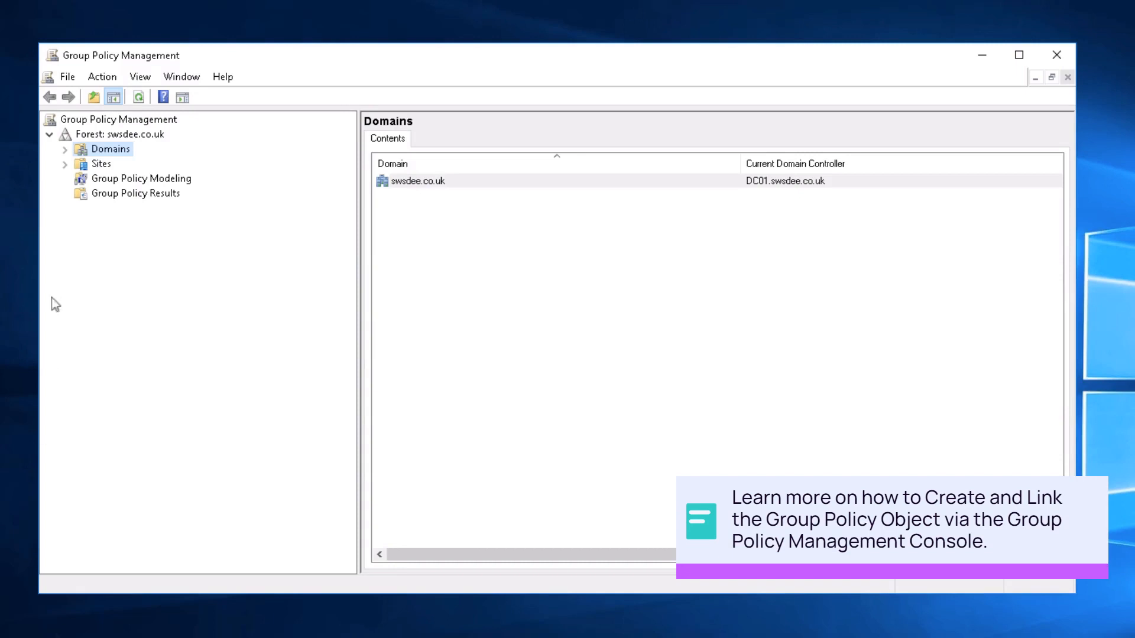
Create a GPO linked to the swsdee.co.uk domain, keeping the name New Group Policy Object and no source starter GPO.
left_click(65, 151)
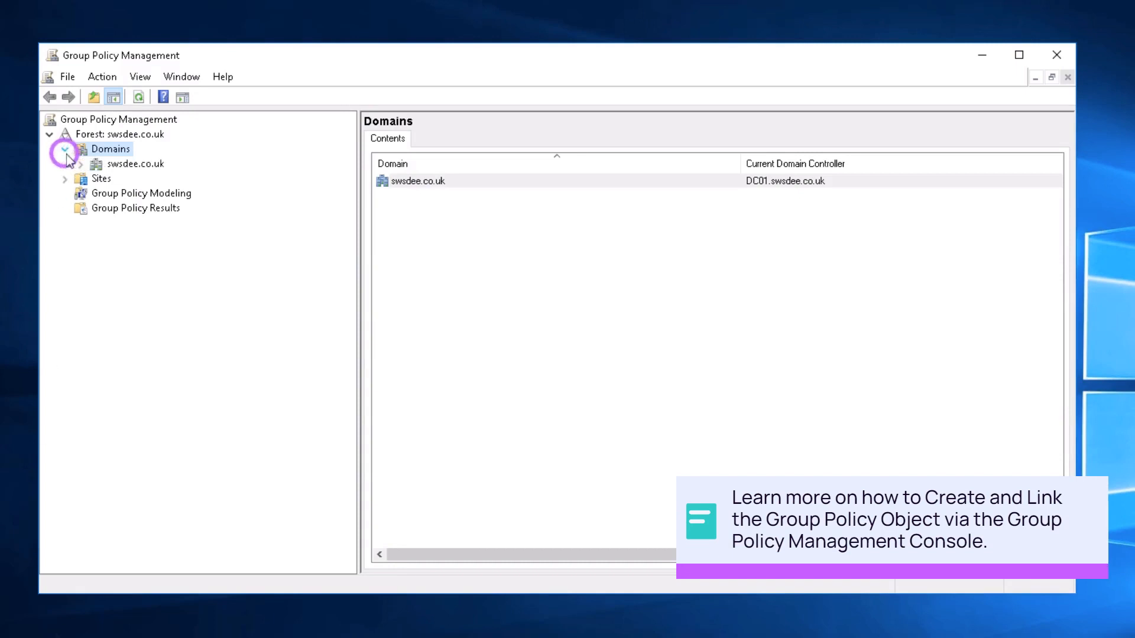
right_click(127, 168)
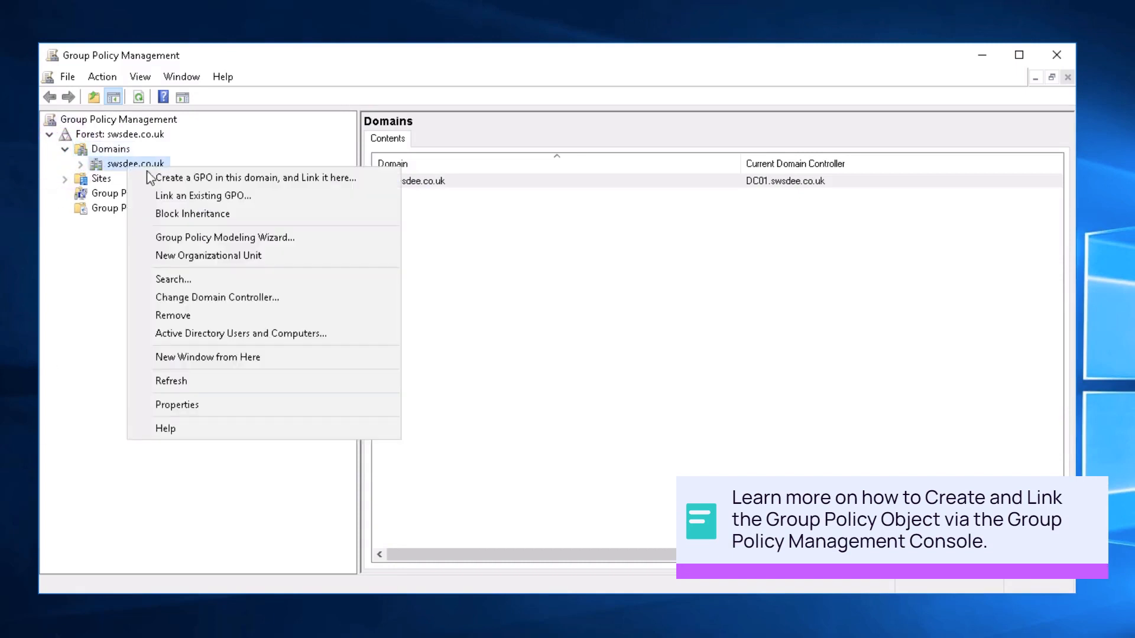
left_click(221, 179)
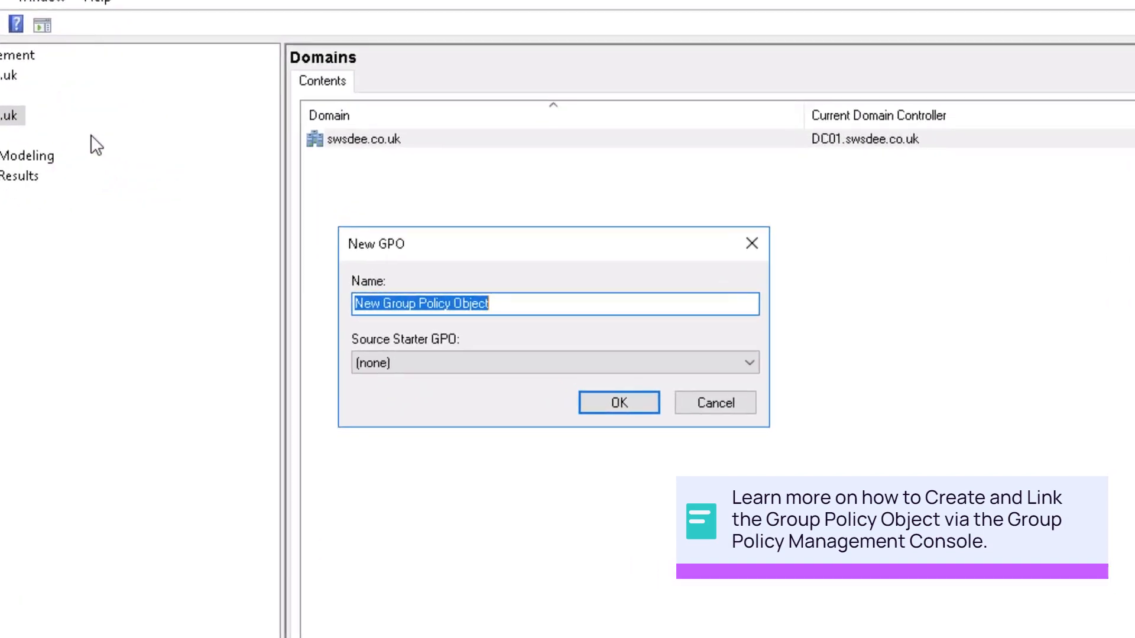
left_click(619, 403)
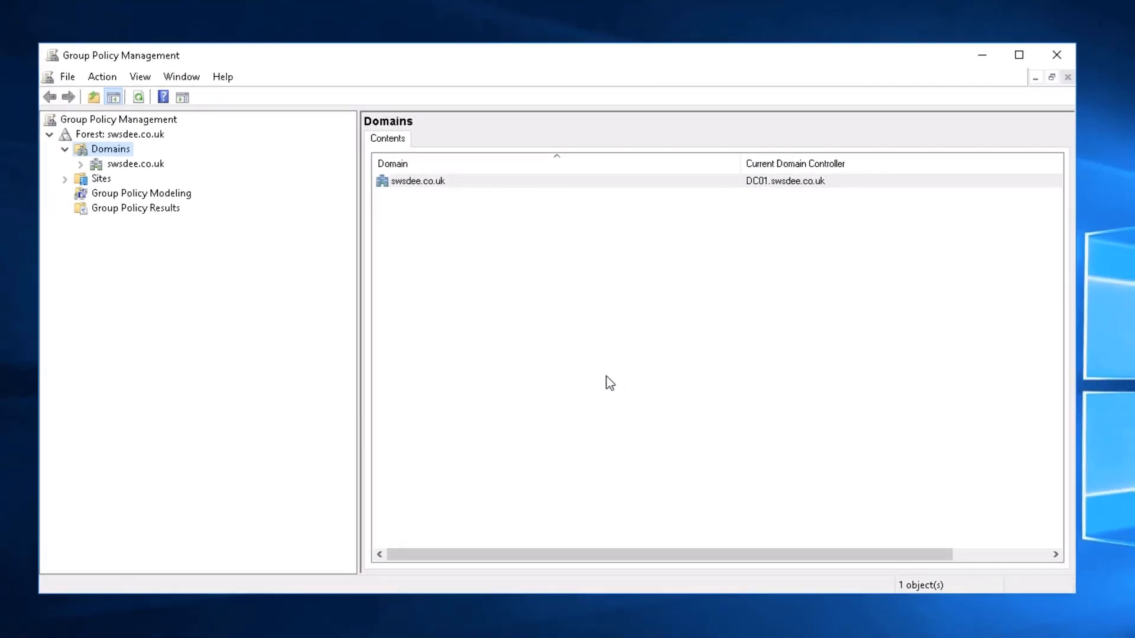
Add Test Group to the security filtering of the New Group Policy Object under swsdee.co.uk, checking the group name.
left_click(81, 165)
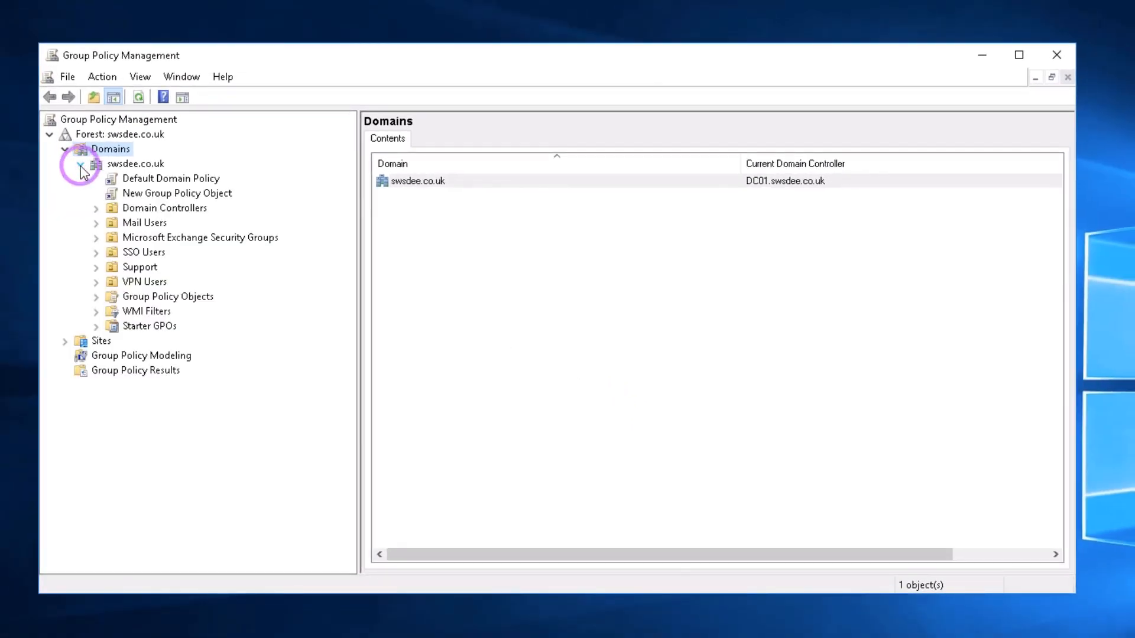
left_click(140, 193)
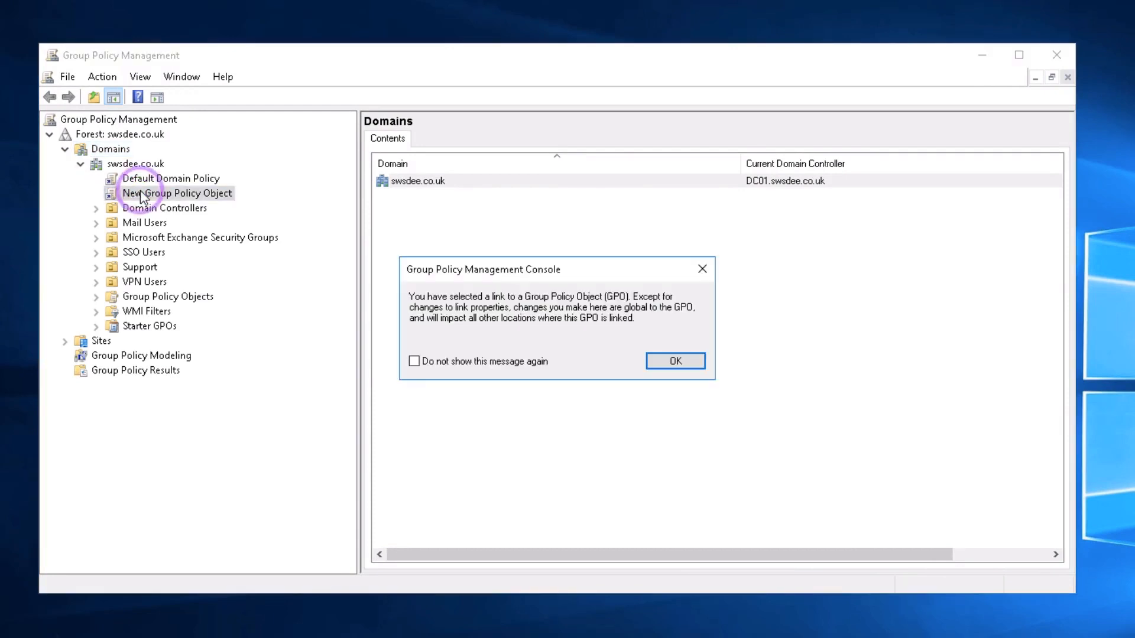
left_click(677, 362)
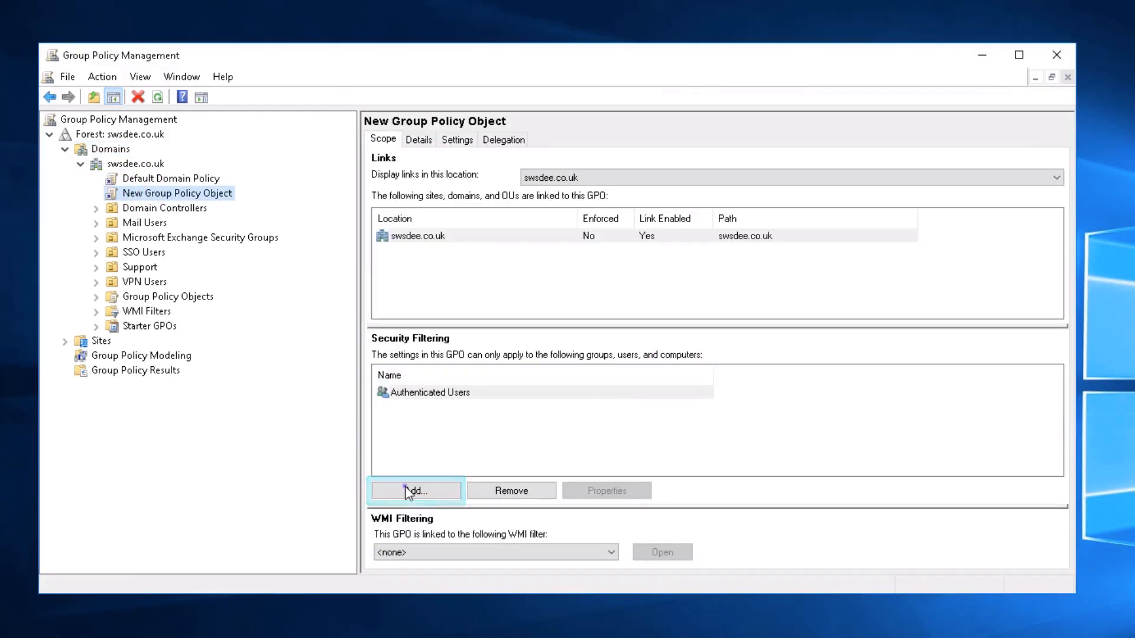
left_click(408, 491)
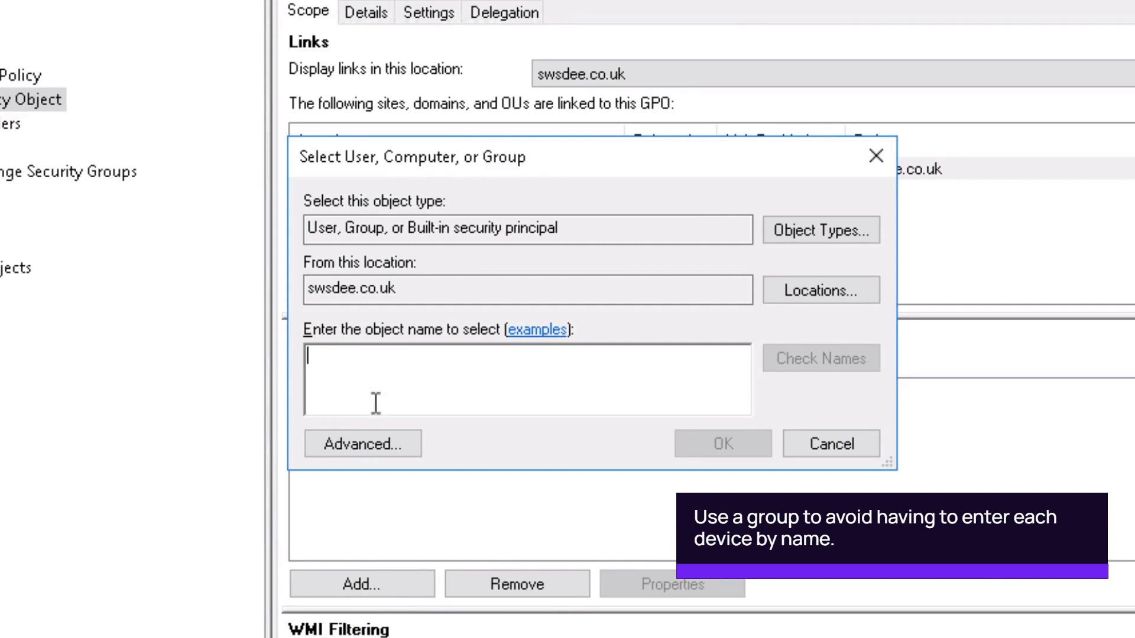
left_click(379, 383)
type("Test")
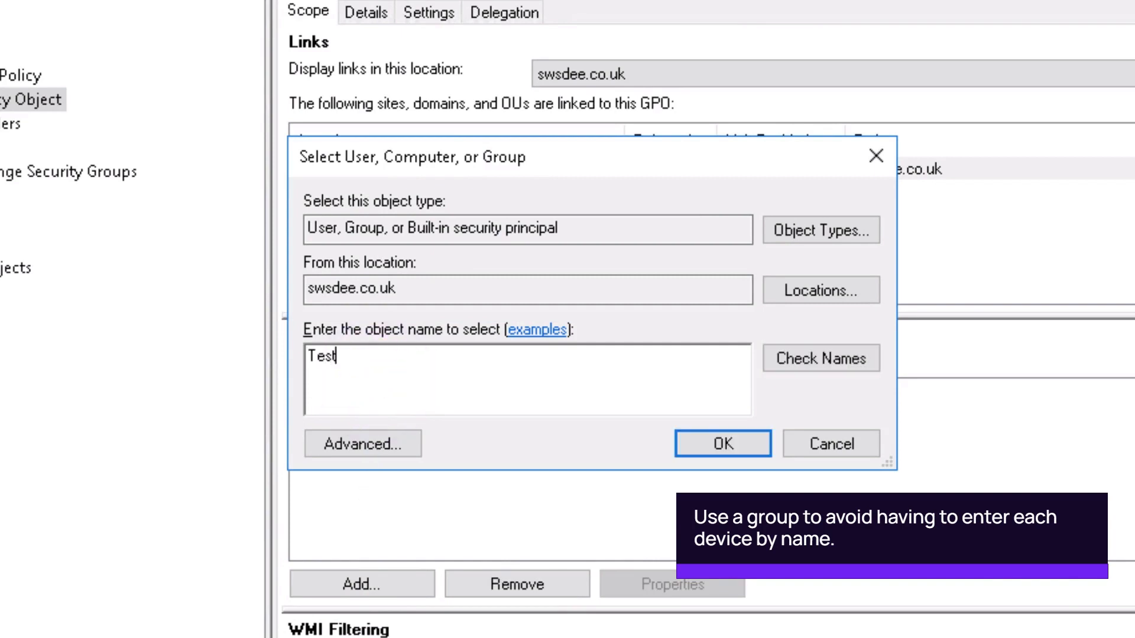
left_click(836, 355)
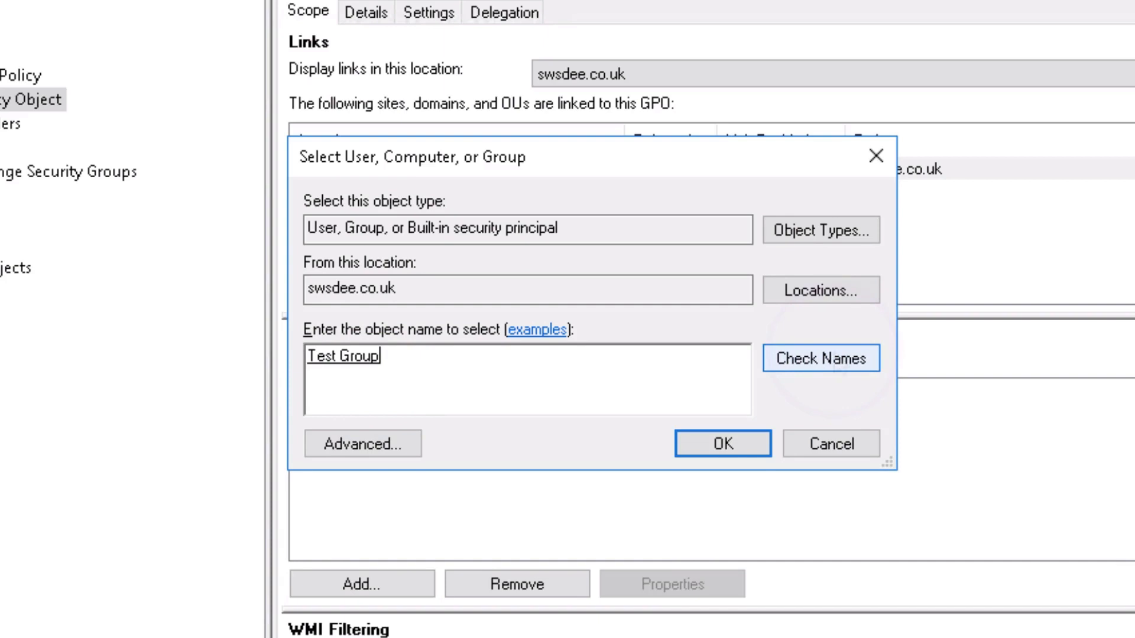
left_click(728, 452)
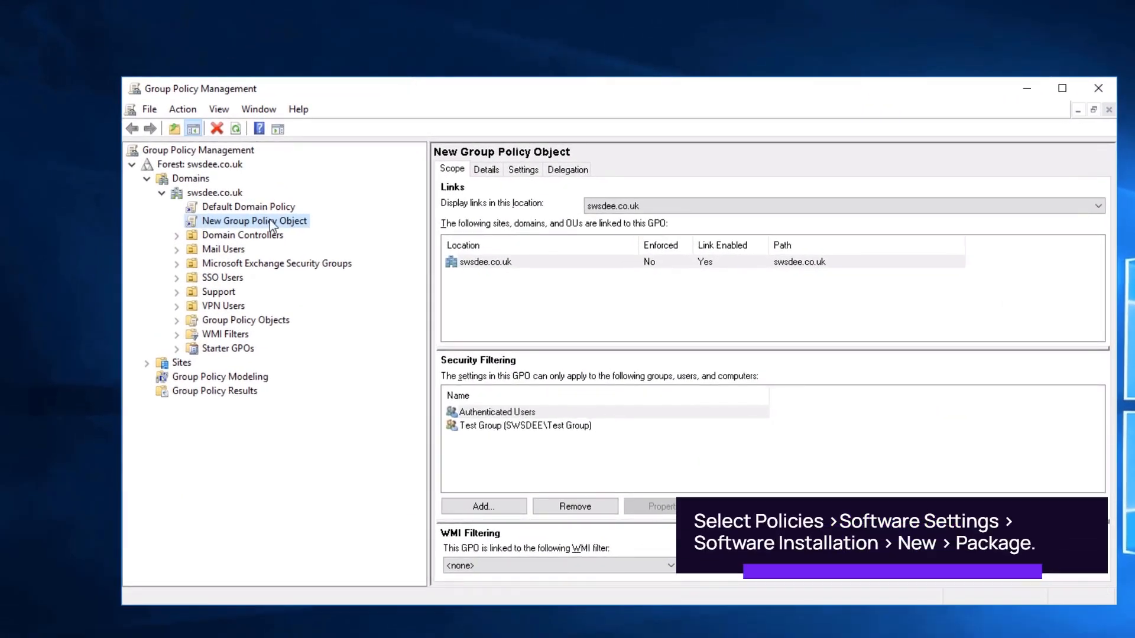
Open New Group Policy Object for editing and start a new software installation package under the Computer Configuration policies' Software Settings.
right_click(225, 192)
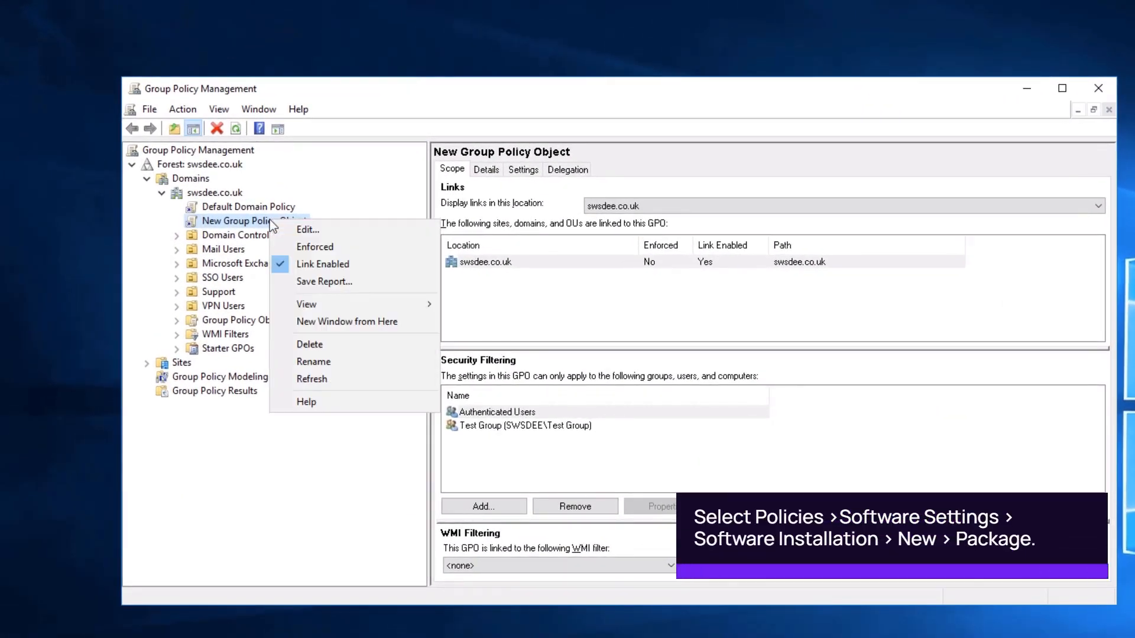
left_click(294, 231)
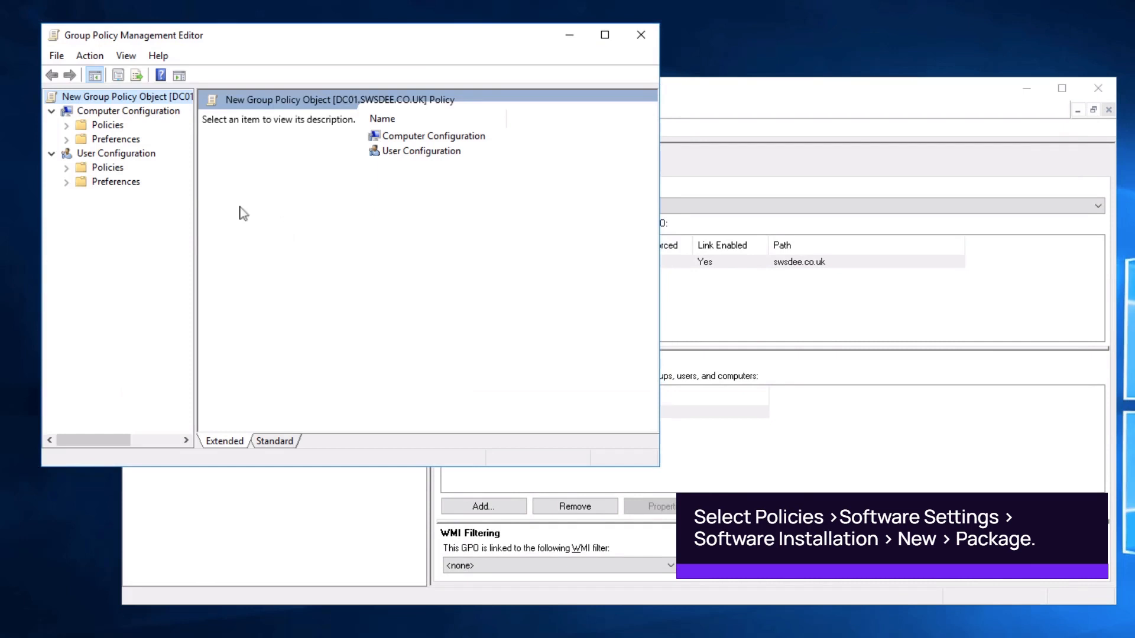
left_click(66, 125)
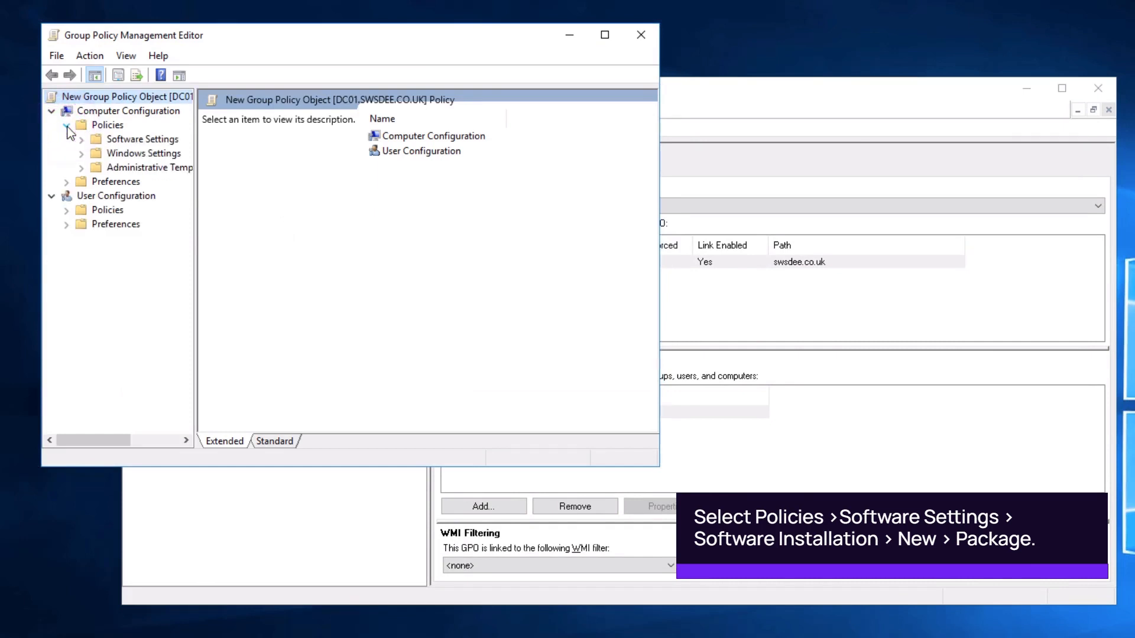
left_click(82, 140)
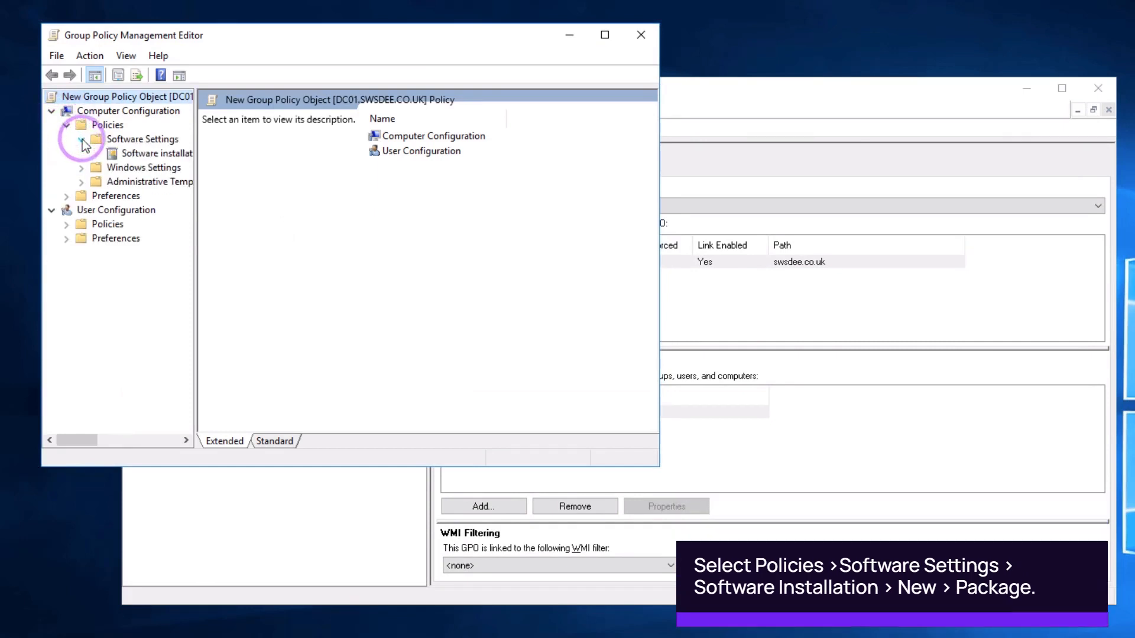
right_click(137, 157)
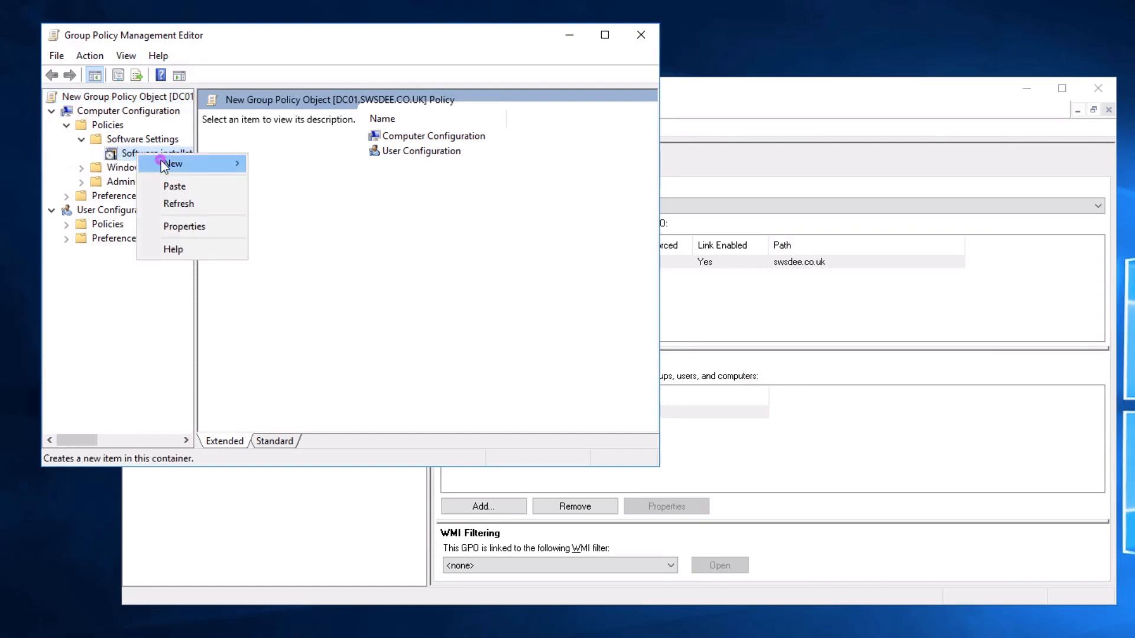
mouse_move(172, 164)
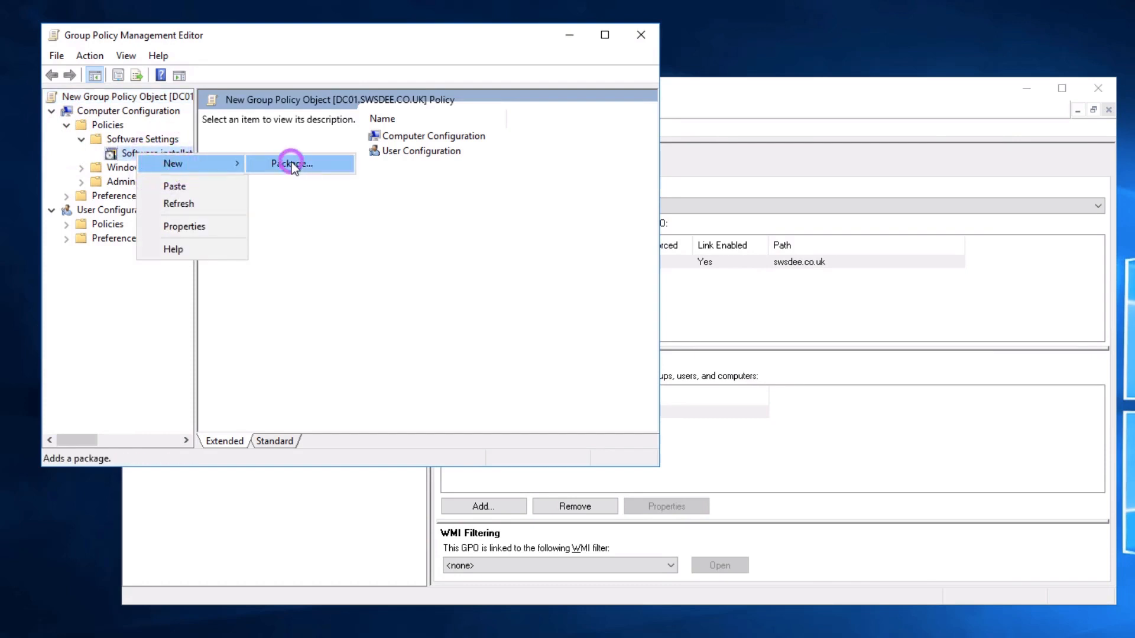
left_click(292, 163)
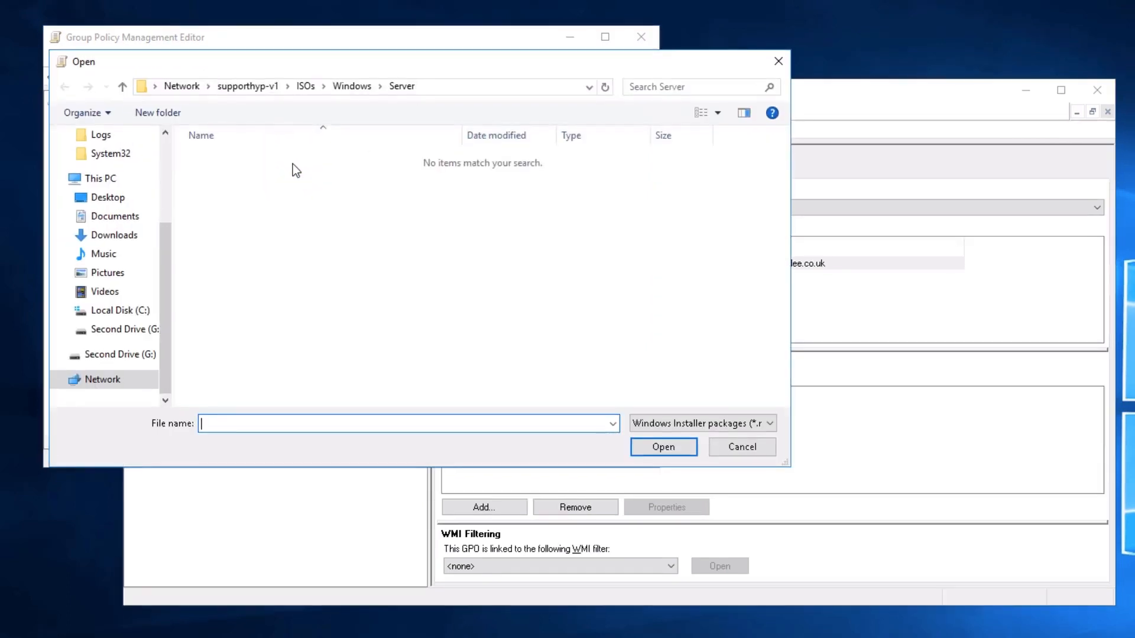
Choose agent.msi from the SoftwareDistributionPoint folder in Documents as the package and deploy it with the Assigned method.
left_click(438, 91)
type("Documents")
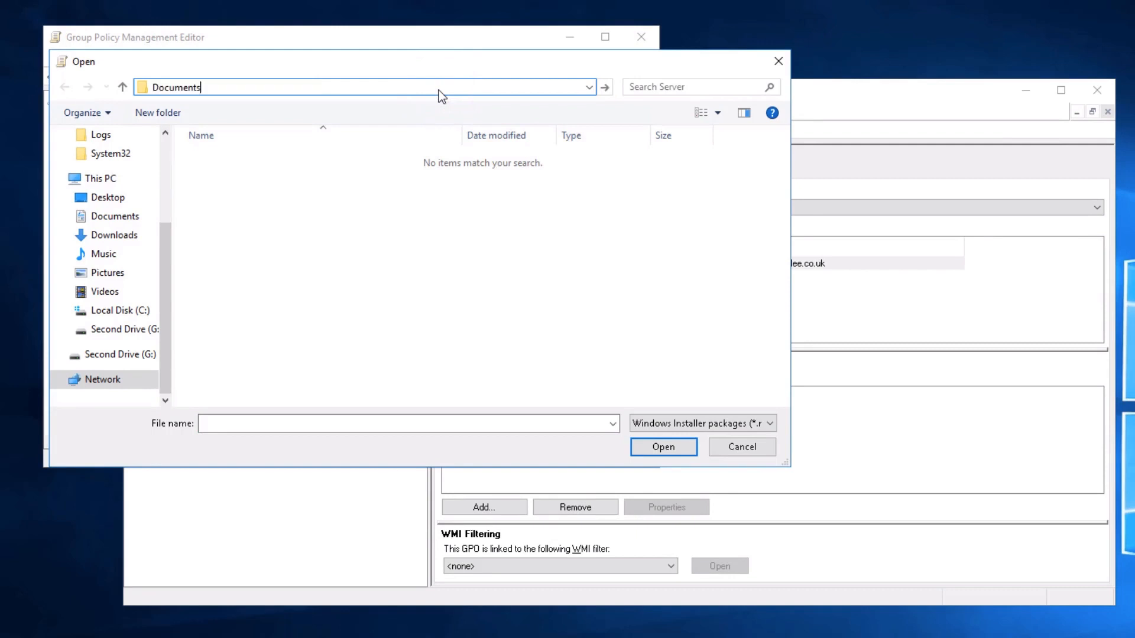
key("Return")
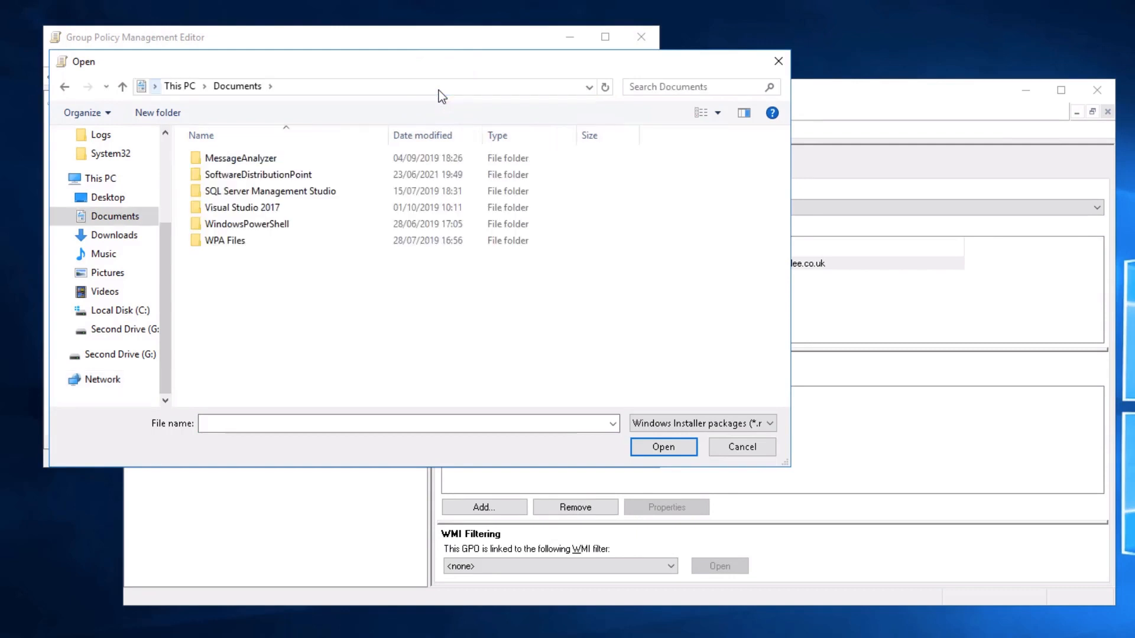
left_click(287, 175)
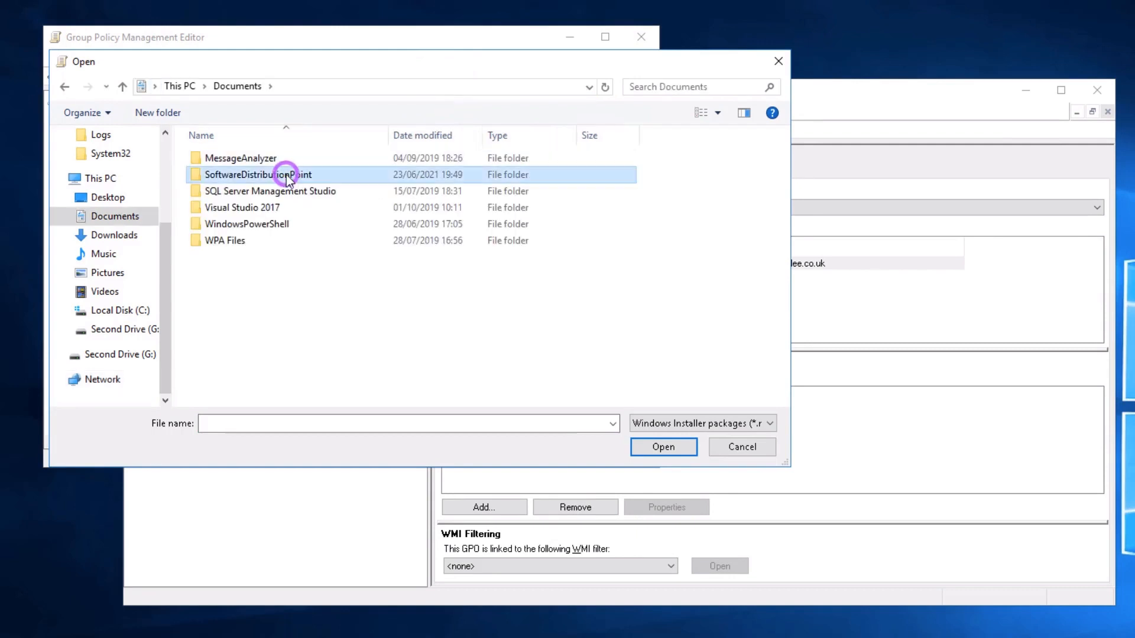
left_click(663, 448)
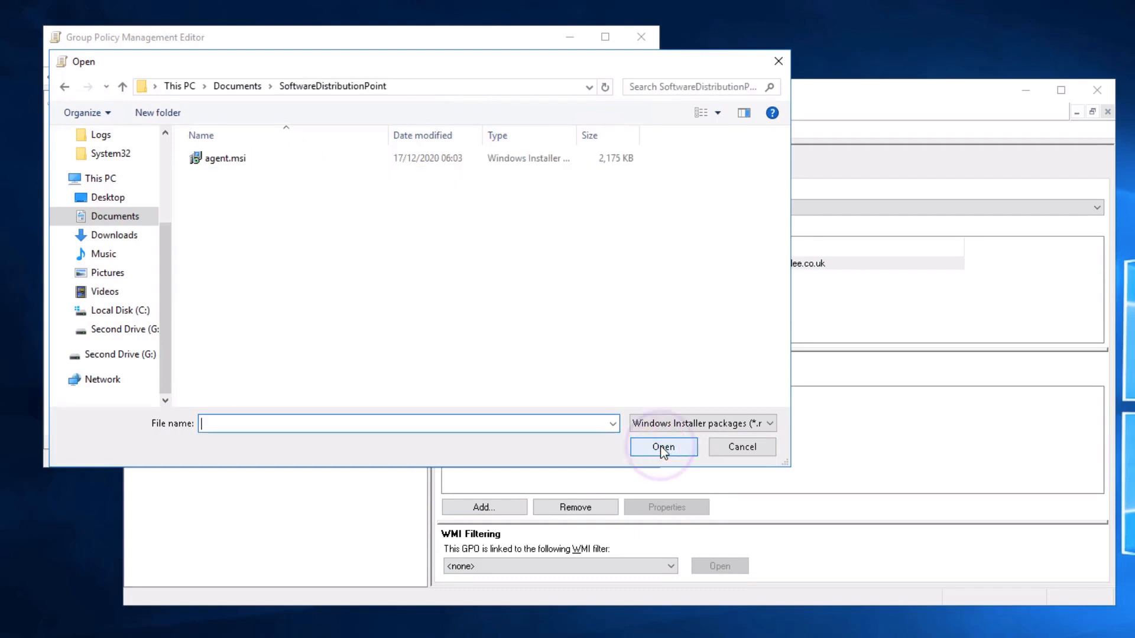
left_click(223, 159)
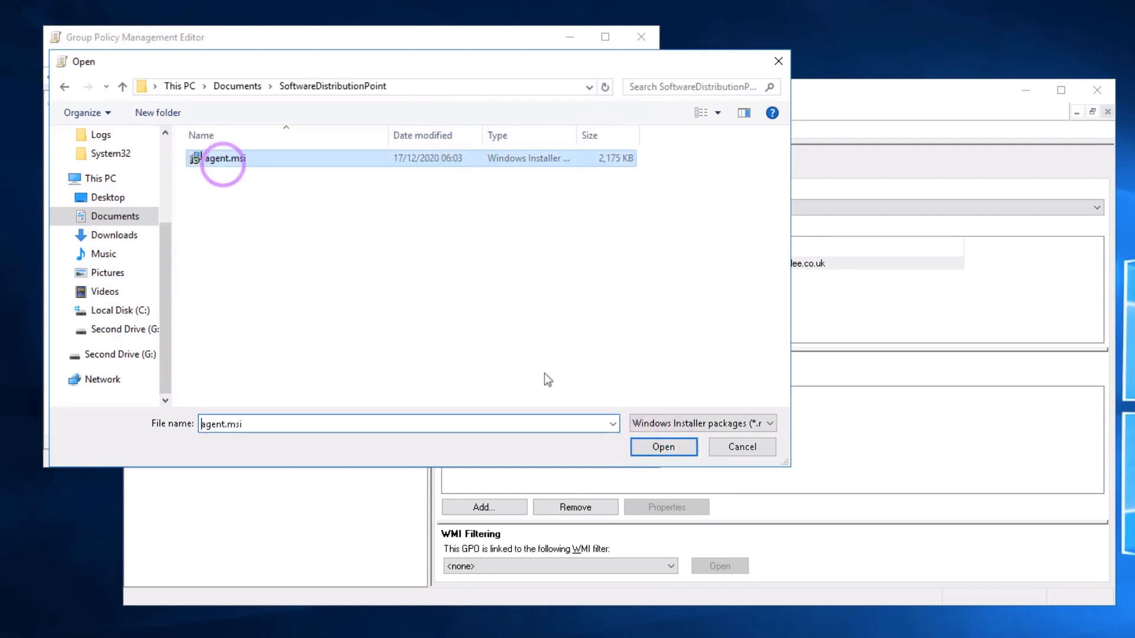
left_click(662, 448)
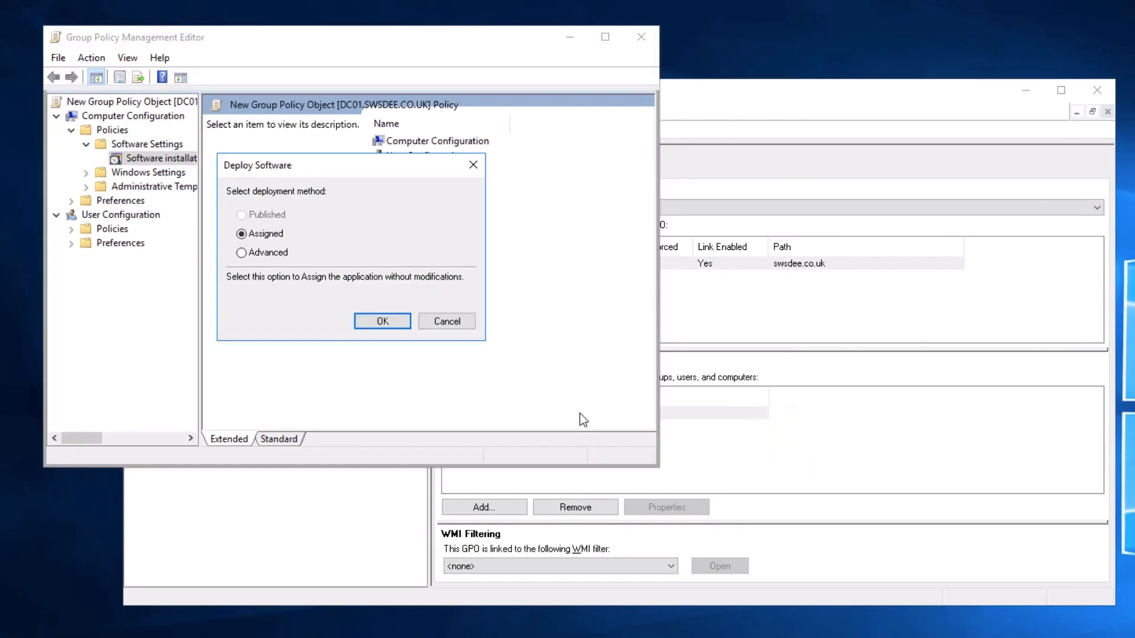
left_click(380, 321)
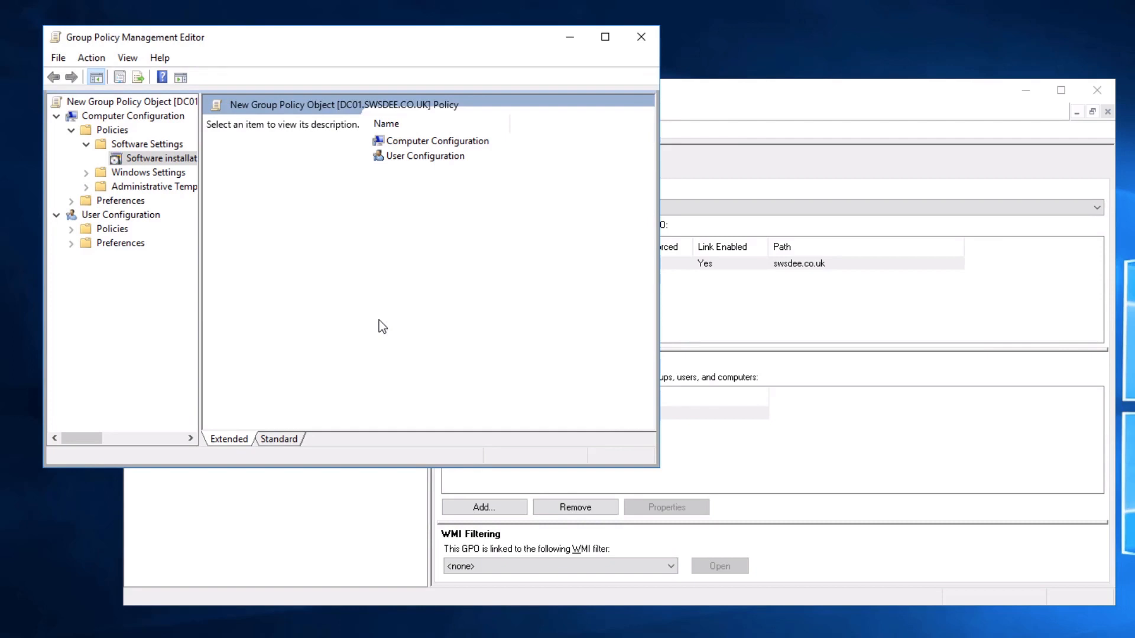
left_click(320, 37)
left_click_drag(320, 37, 431, 96)
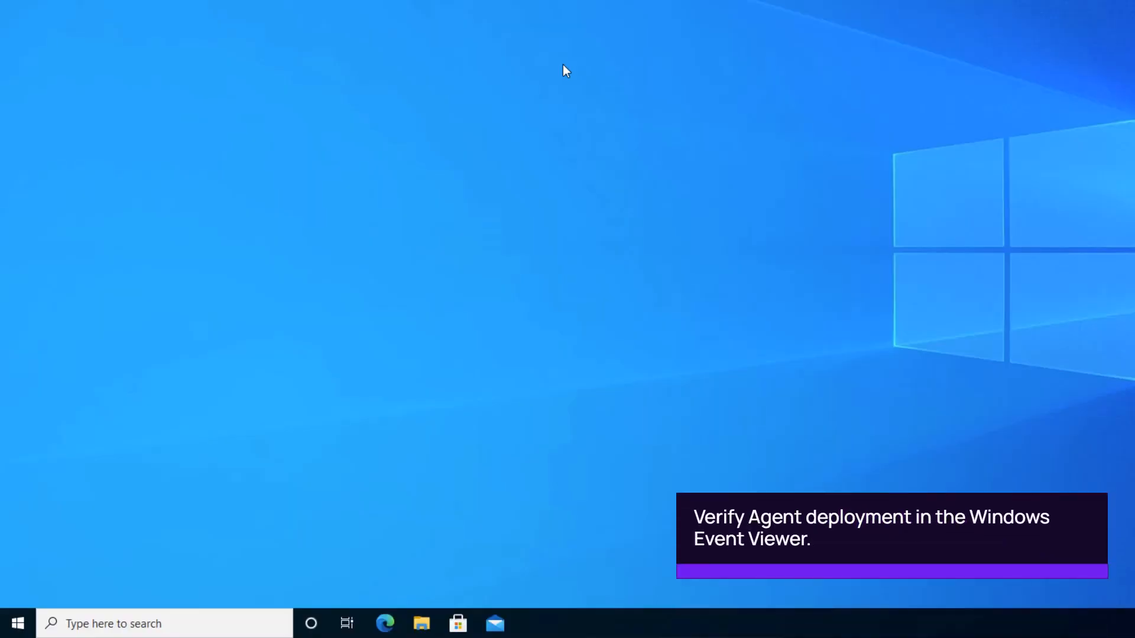
On the Windows client desktop, search for "event" and launch Event Viewer.
key("super")
type("event")
key("Return")
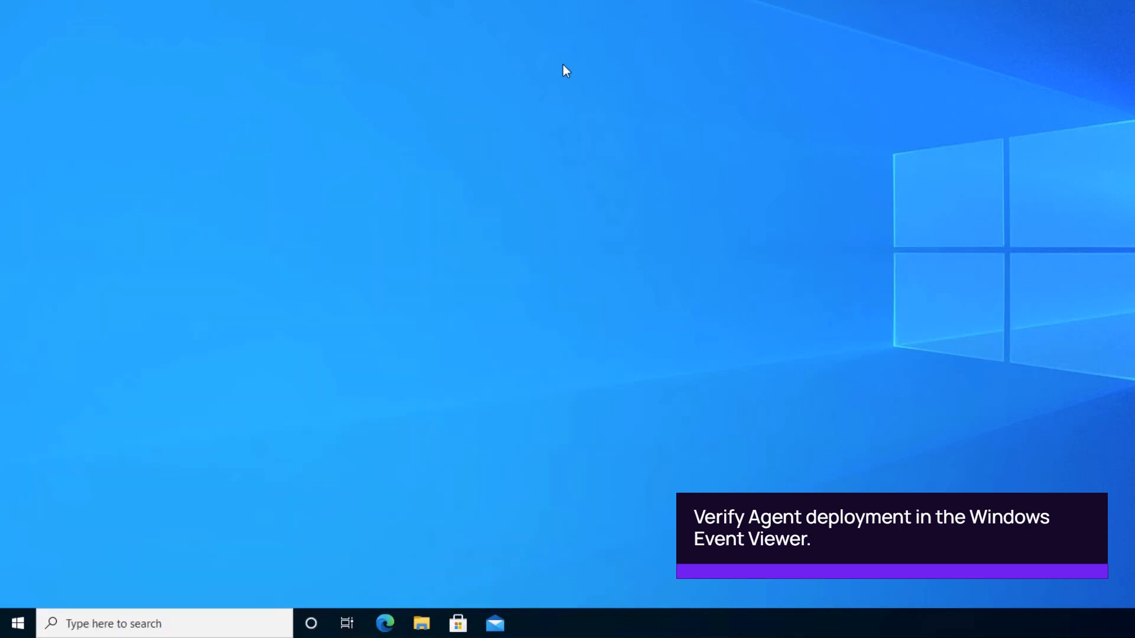